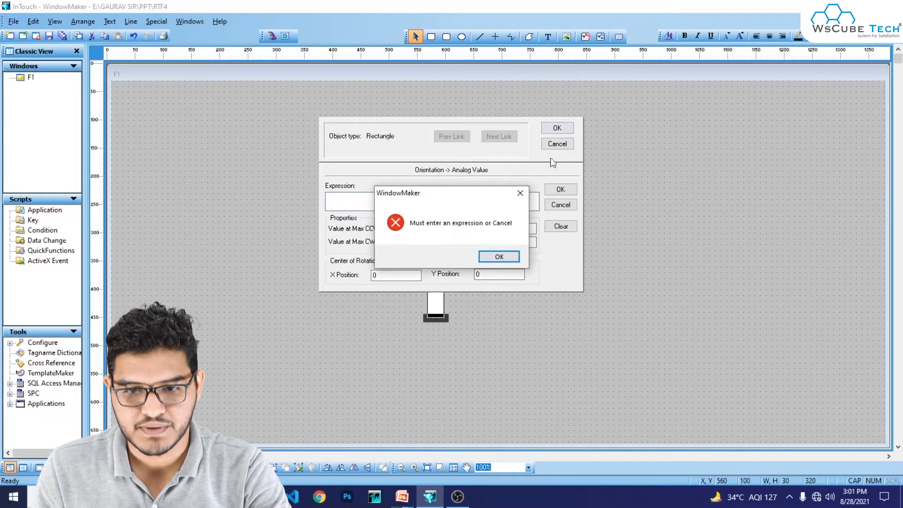
Abandon the rectangle's empty Orientation link and place a Vertical Slider wizard to the left of the rectangle.
click(507, 256)
click(557, 145)
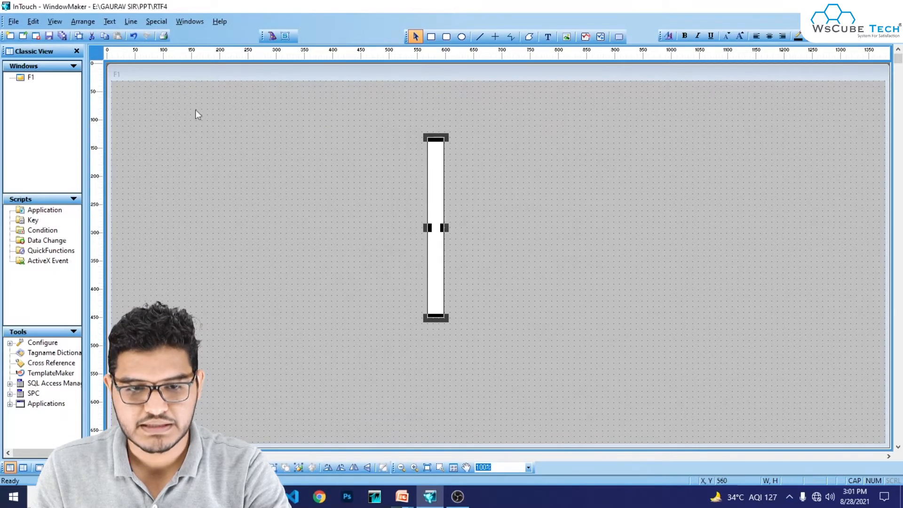
click(270, 36)
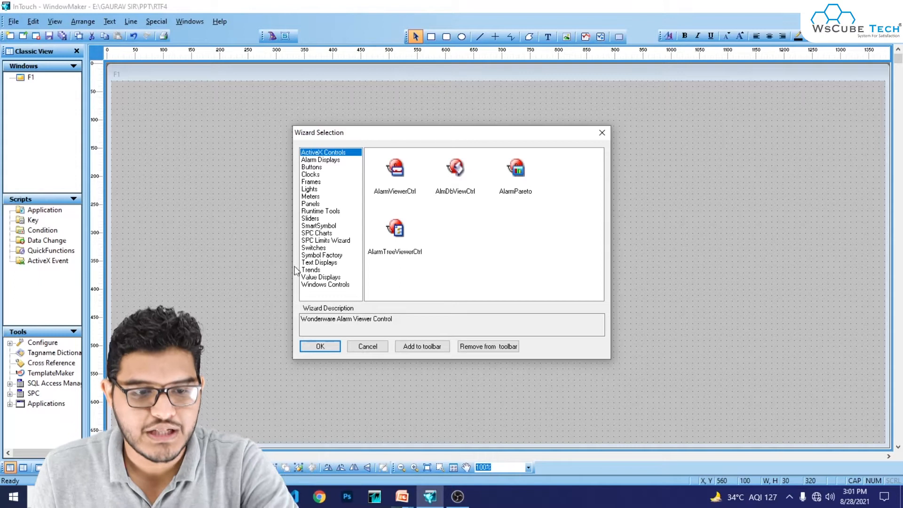
click(314, 219)
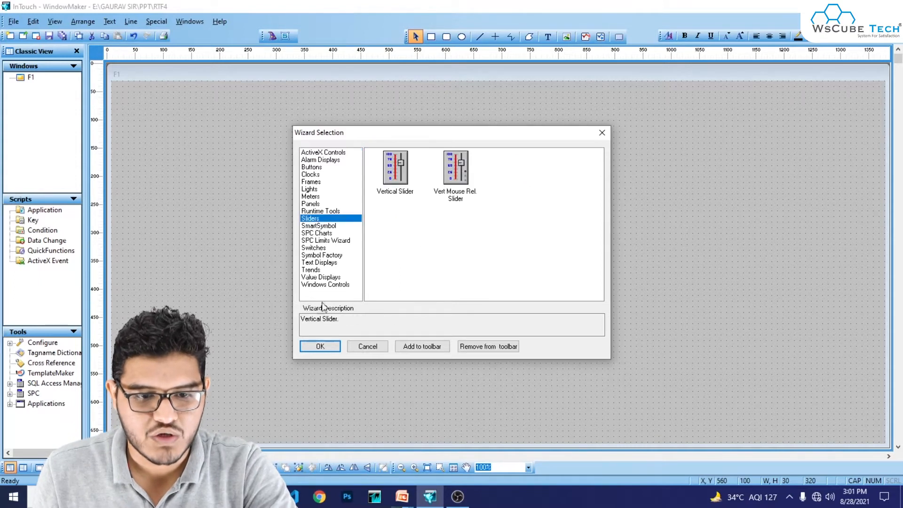
click(402, 181)
click(320, 346)
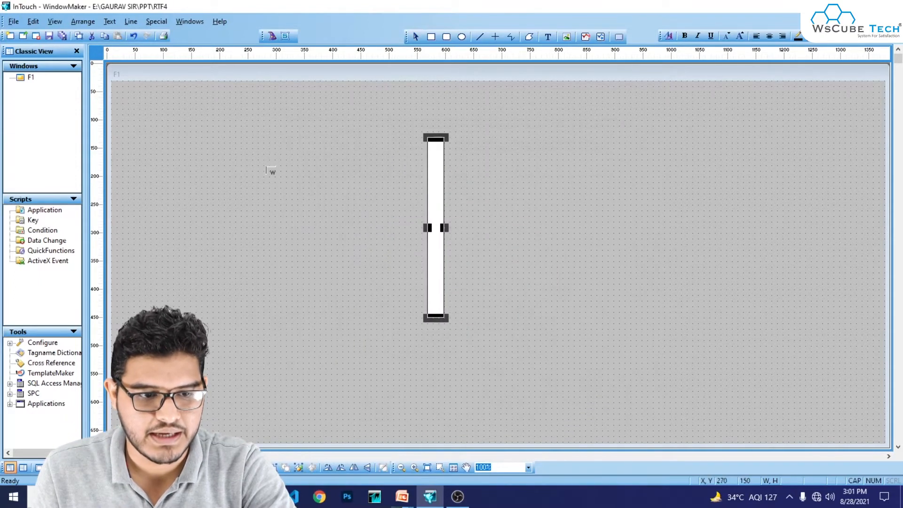
click(196, 133)
drag(246, 221, 281, 265)
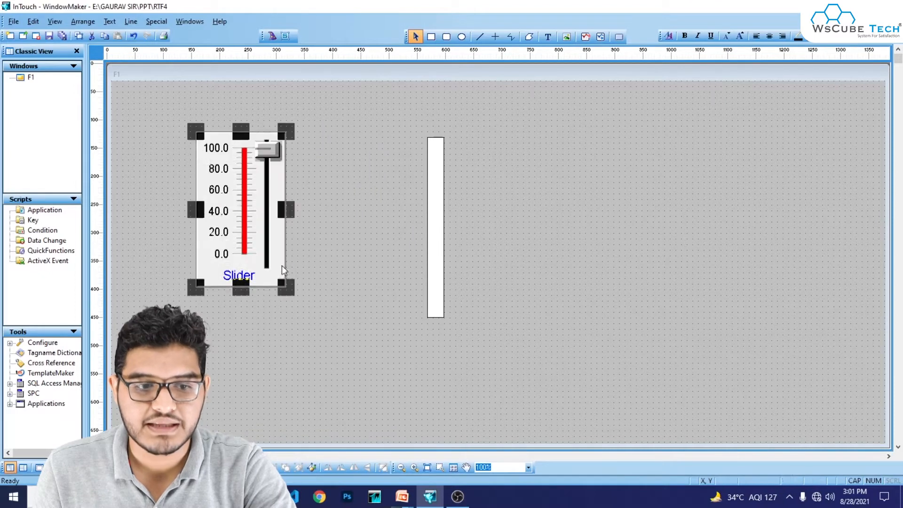
Link the slider to a new Memory Real tag OR1 and move the slider to the far right of window F1.
double_click(246, 207)
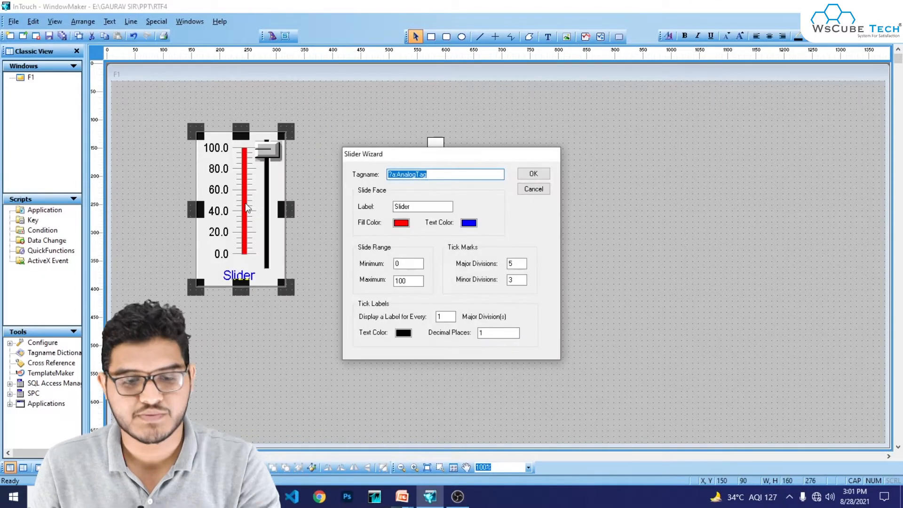
key(BackSpace)
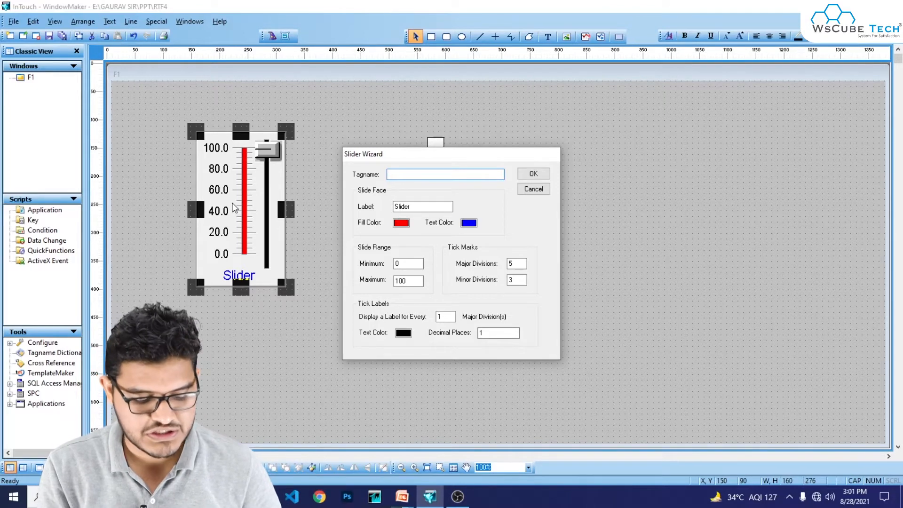
text(ot)
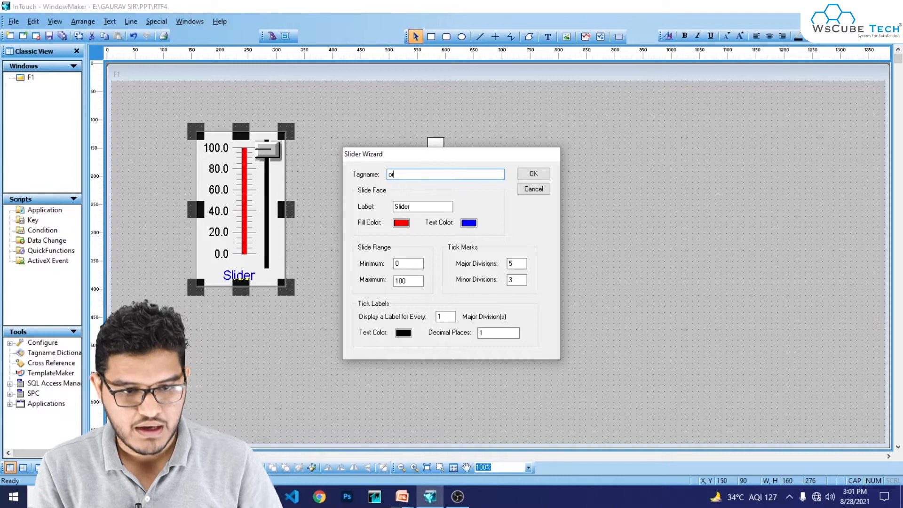
key(BackSpace)
key(BackSpace)
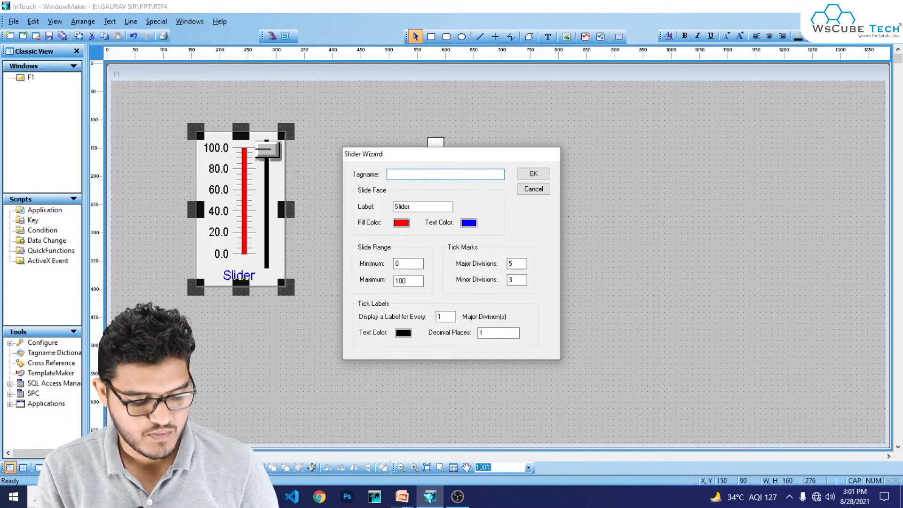
text(OR1)
click(534, 173)
click(431, 272)
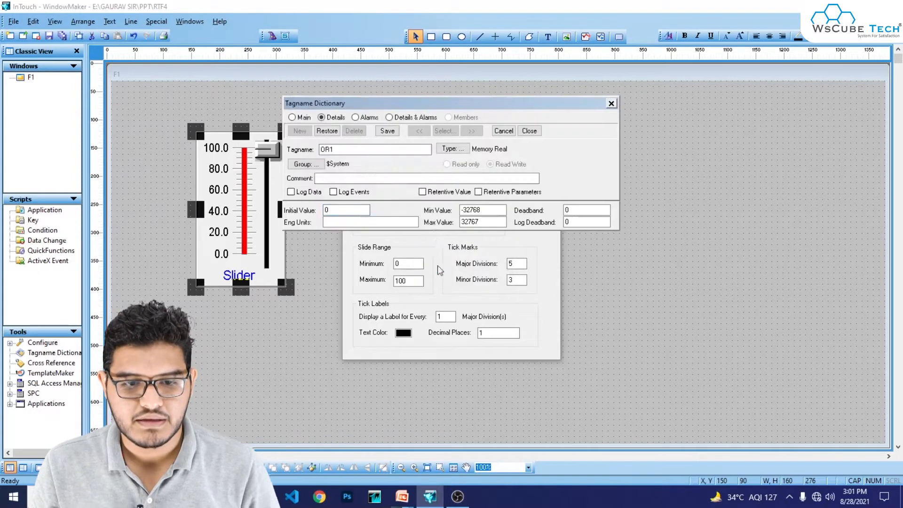
click(387, 132)
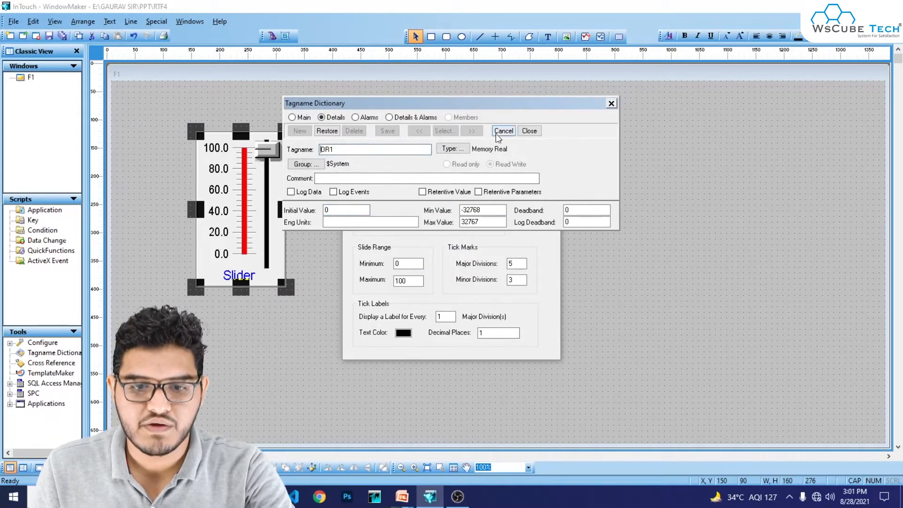
click(529, 131)
drag(235, 211, 802, 213)
Add an analog Orientation link to the rectangle with the expression OR1.
click(394, 227)
double_click(433, 228)
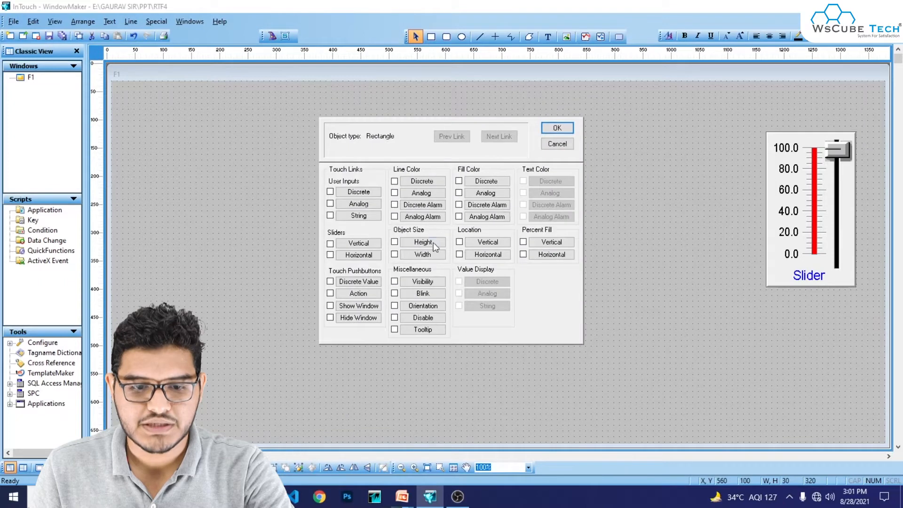
click(420, 304)
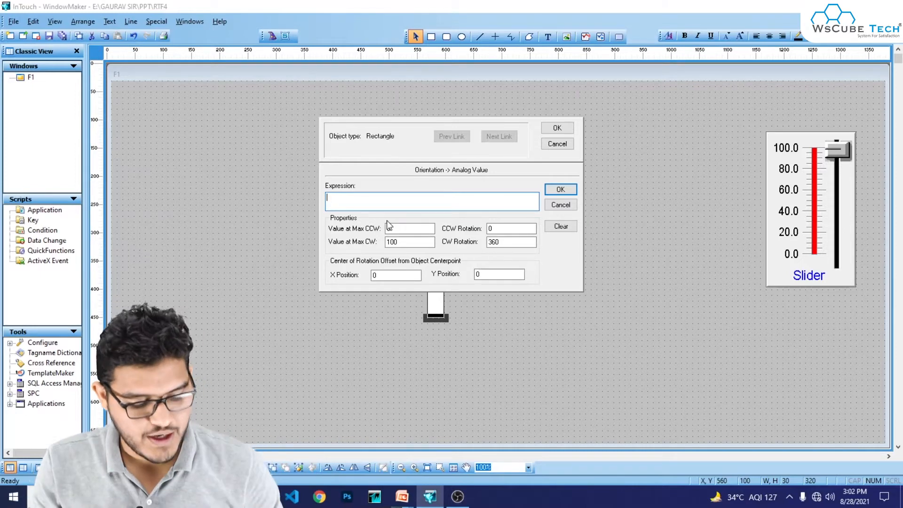
text(OR1)
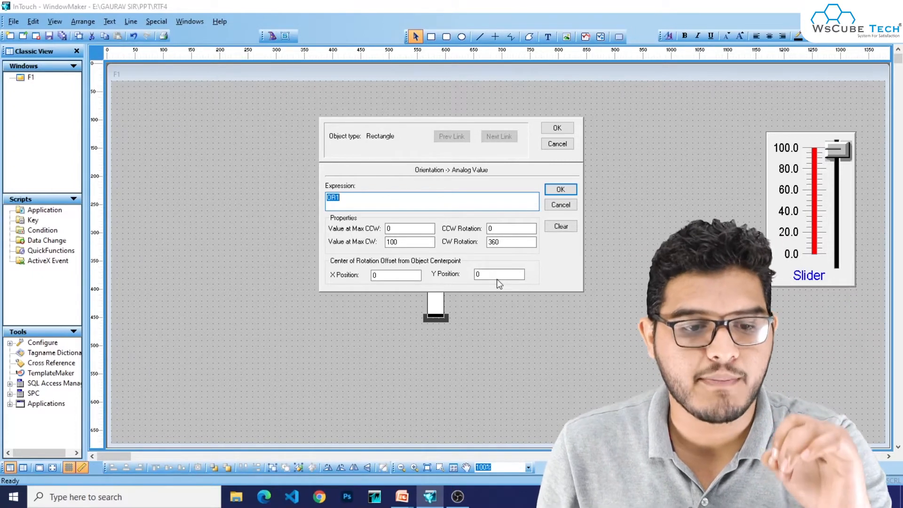
click(558, 188)
click(557, 127)
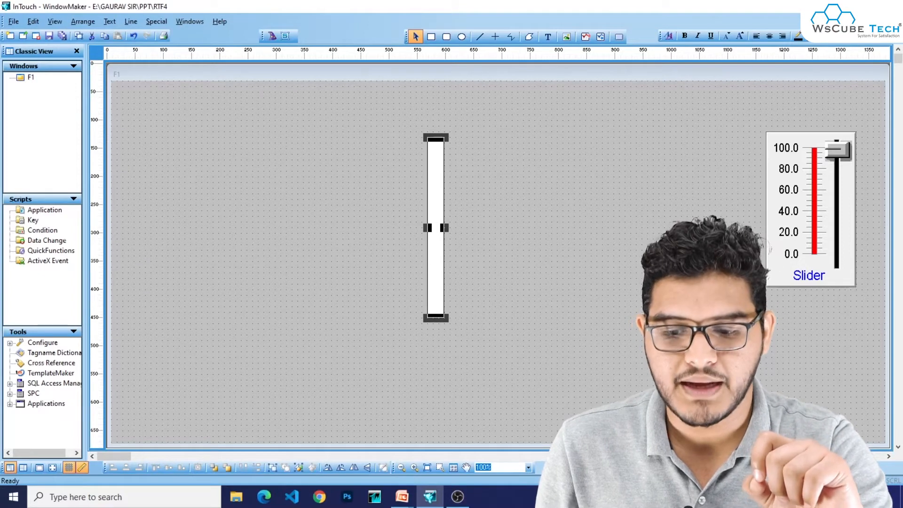
Review the rectangle's Orientation link settings and test its rotation in WindowViewer by moving the slider.
double_click(436, 228)
click(433, 305)
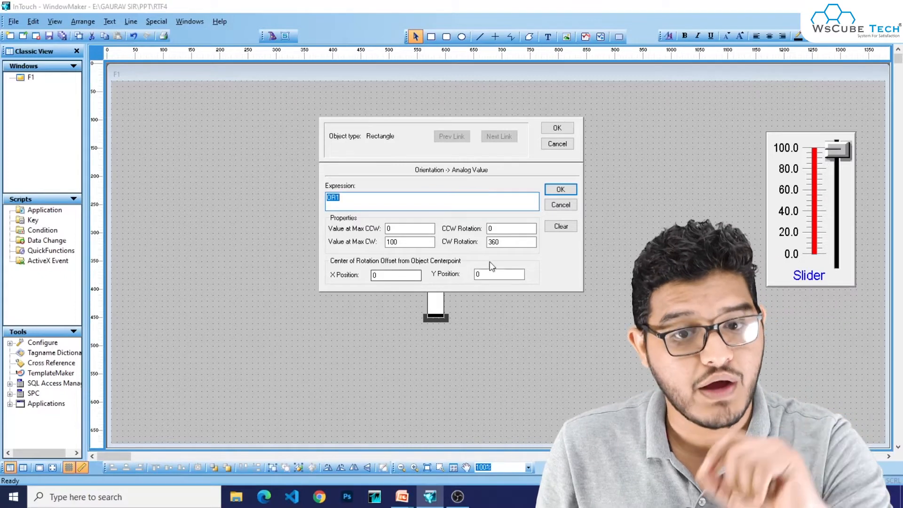
click(564, 193)
click(558, 126)
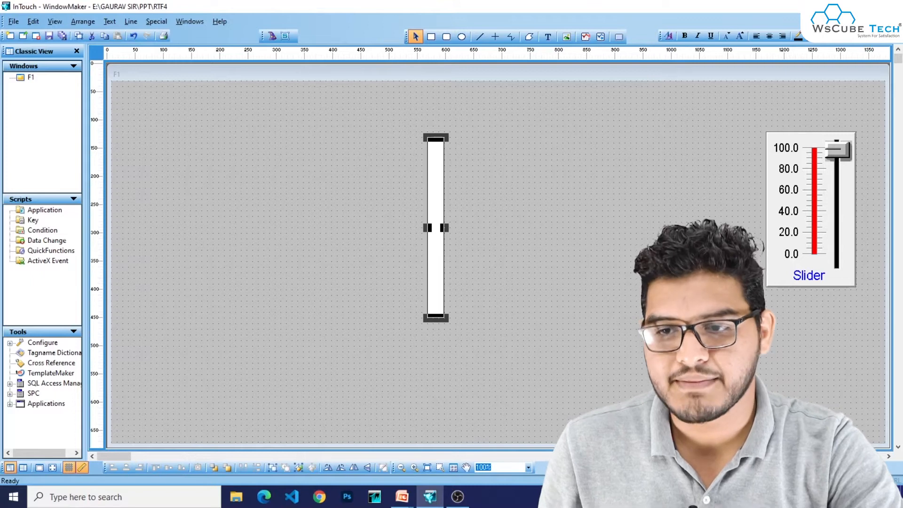
click(878, 21)
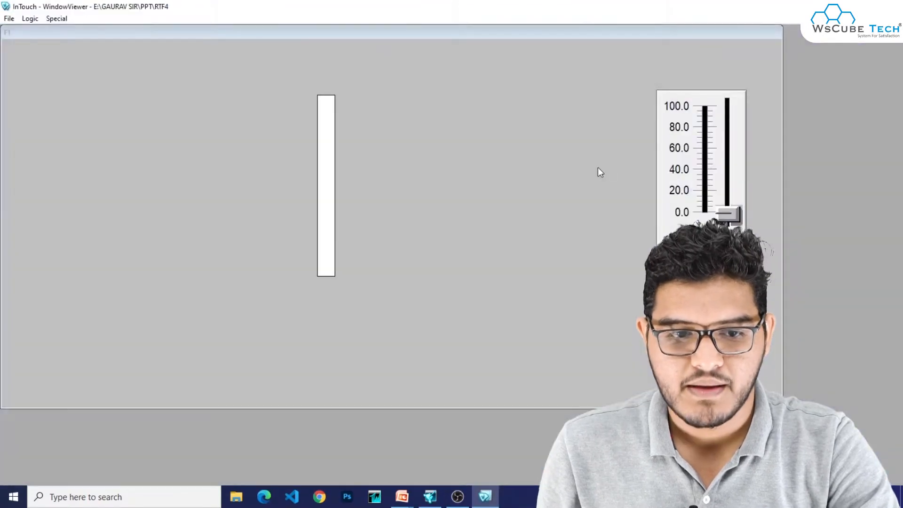
drag(731, 213, 718, 201)
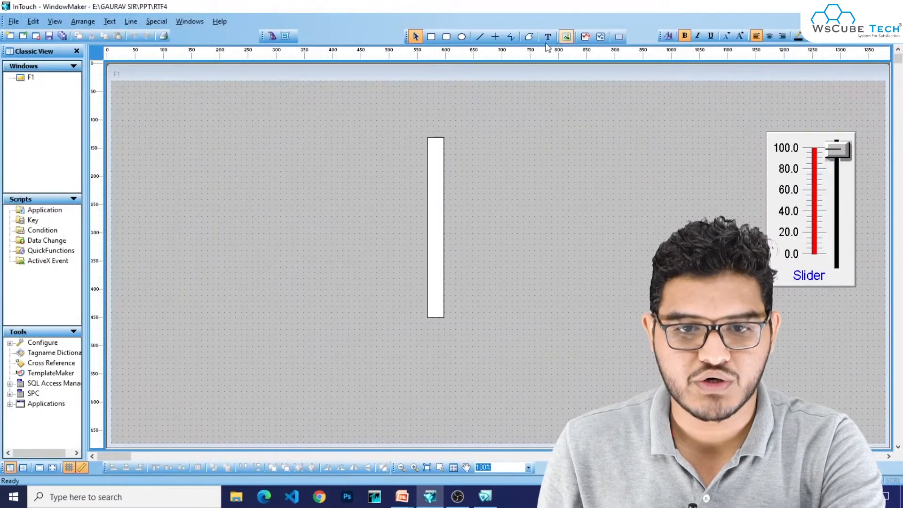
Shorten the rectangle to about 200 units high and test its rotation in WindowViewer over the slider's full range.
click(438, 153)
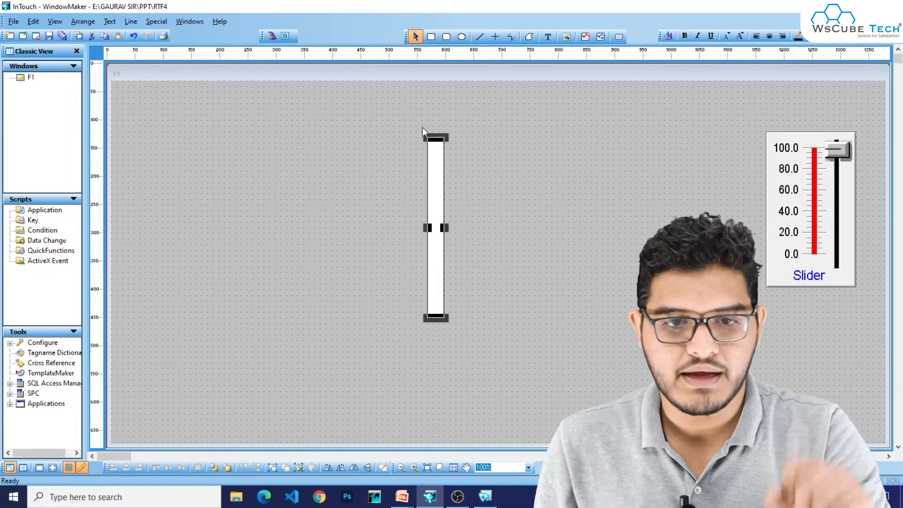
click(610, 170)
click(434, 185)
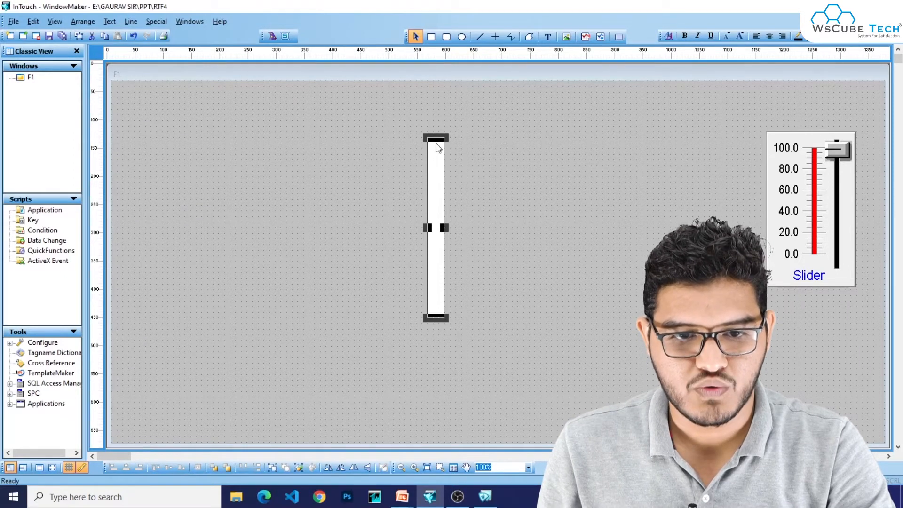
mouse_move(438, 187)
mouse_down()
mouse_move(438, 210)
mouse_move(440, 201)
mouse_up()
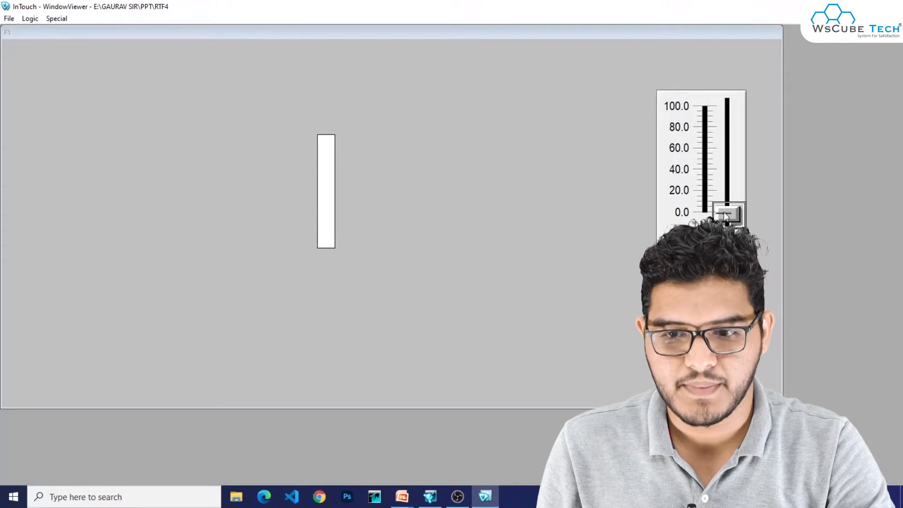
drag(725, 216, 719, 92)
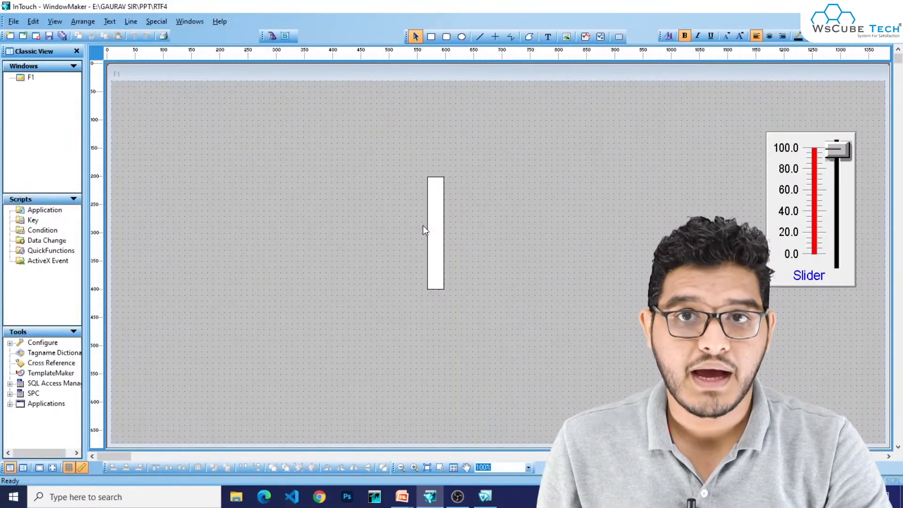
Examine the value range, rotation angles and center-of-rotation offset in the rectangle's Orientation link.
click(433, 226)
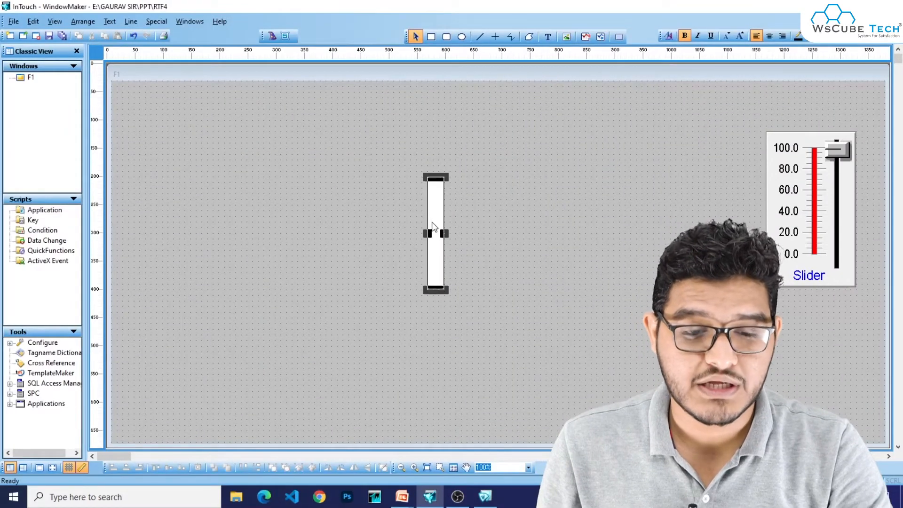
double_click(435, 227)
click(423, 305)
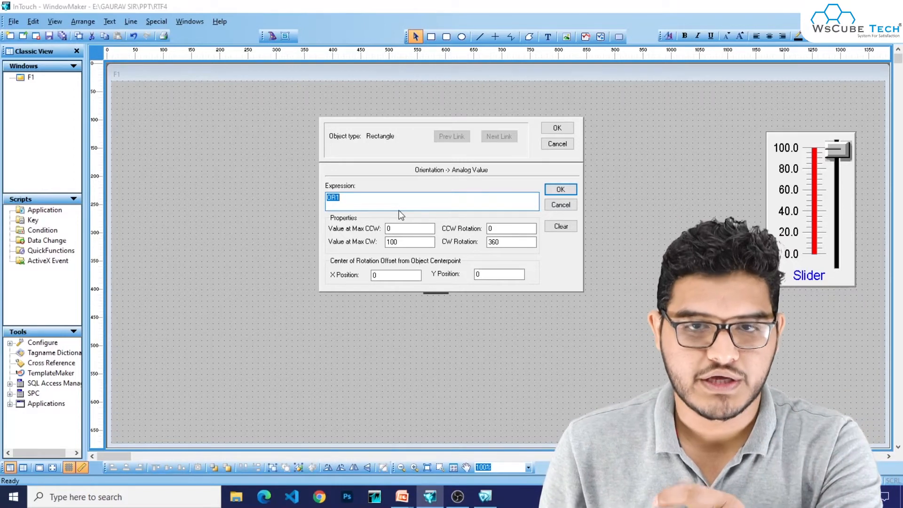
click(509, 241)
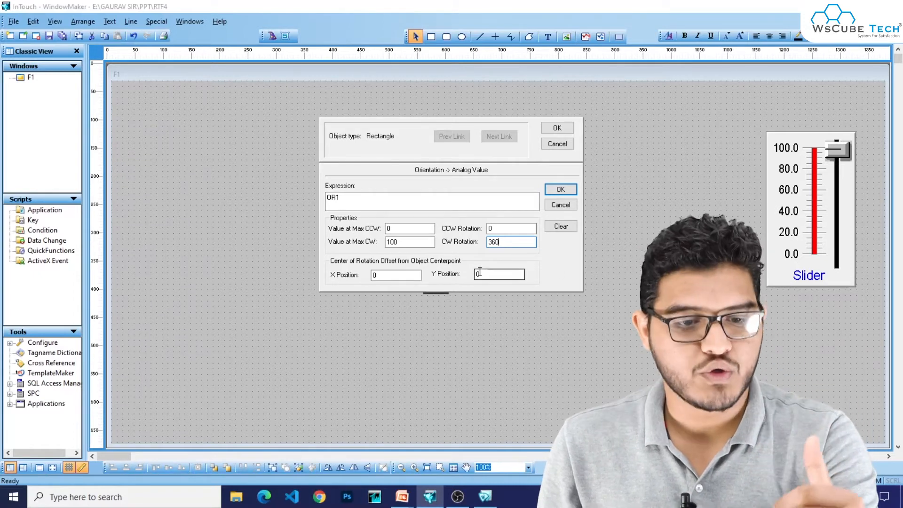
click(555, 143)
Move the rectangle up by about 60 units.
drag(430, 281, 436, 247)
click(433, 263)
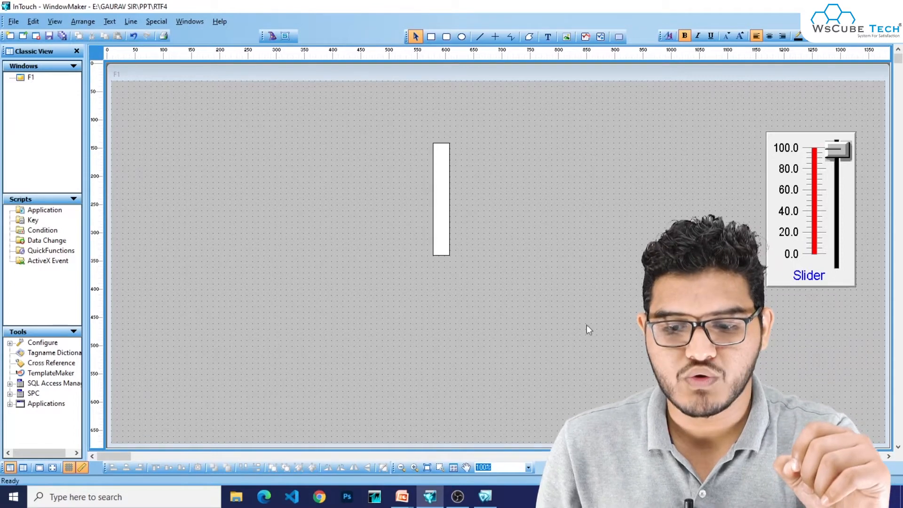
click(445, 213)
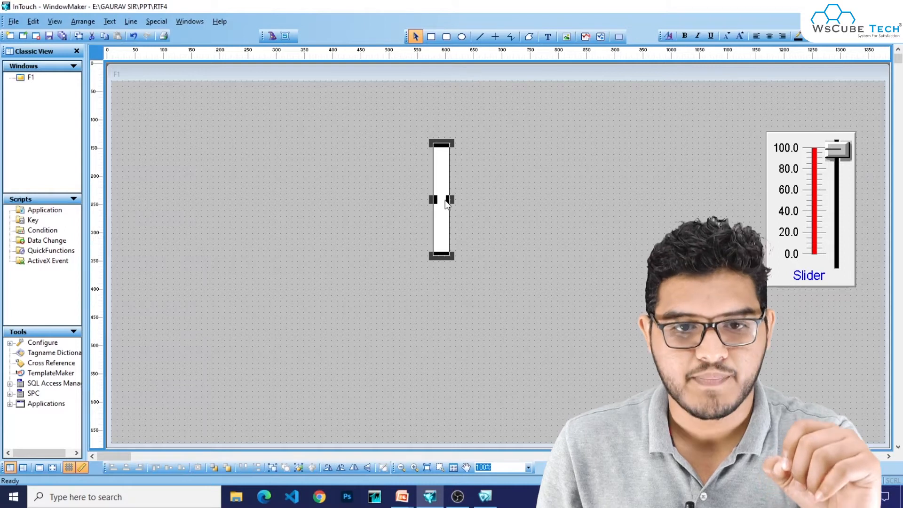
Draw a slightly slanted, nearly vertical line to the right of the rectangle.
click(479, 36)
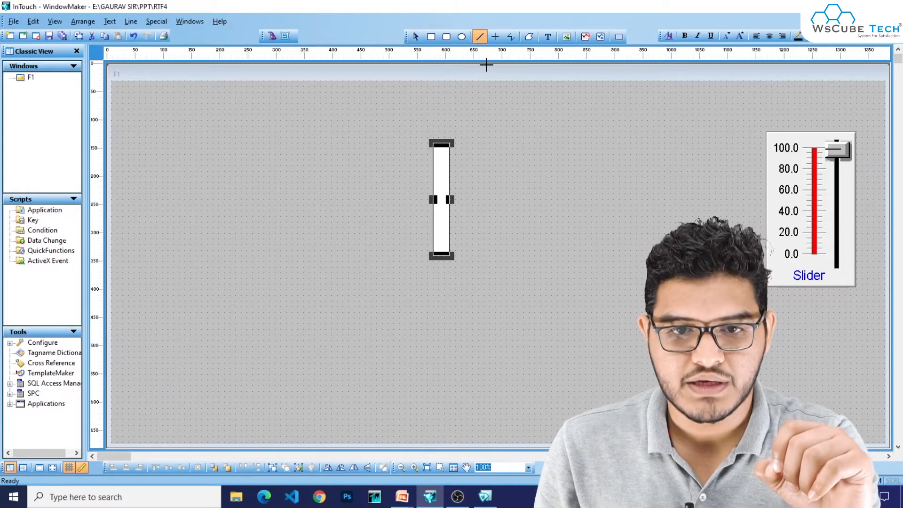
click(527, 244)
drag(518, 138, 523, 267)
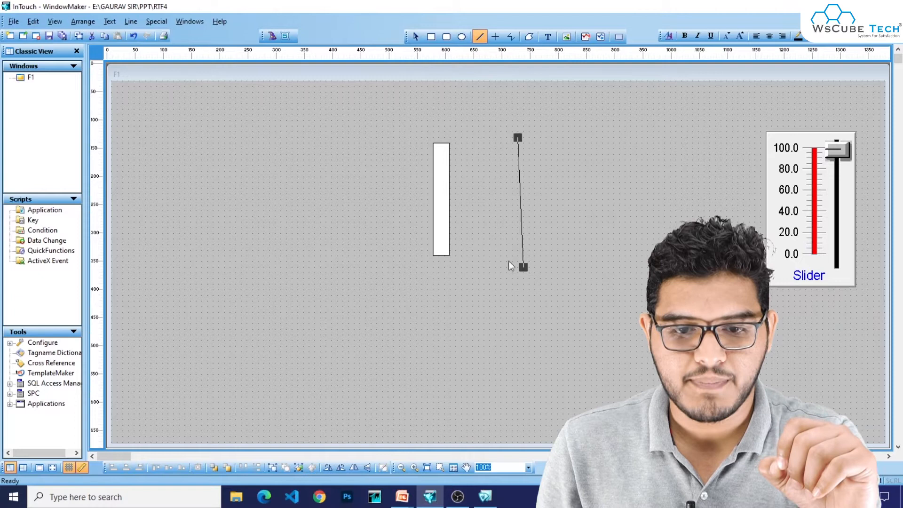
Delete the rectangle and move the slanted line into its place.
click(439, 222)
key(Delete)
click(519, 195)
drag(519, 195, 432, 205)
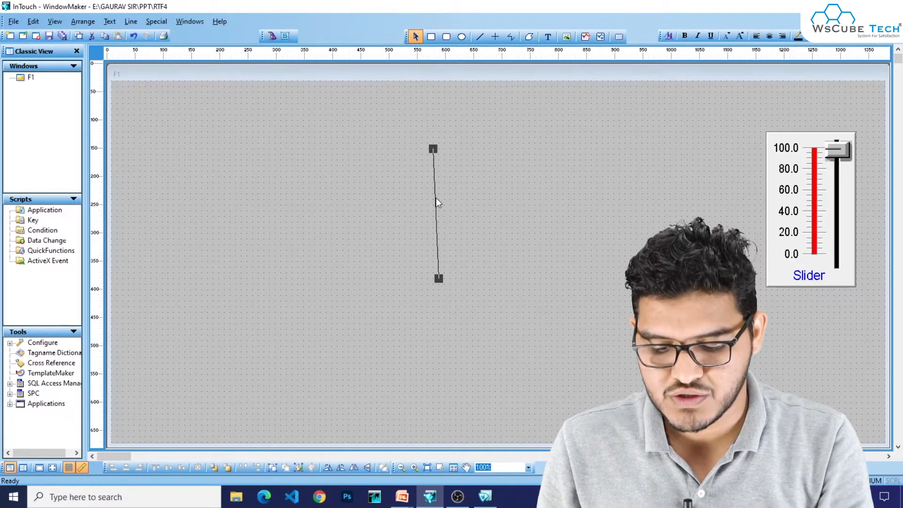
Replace the slanted line with a straight vertical line about 300 units long.
key(Delete)
click(495, 36)
drag(439, 155, 441, 323)
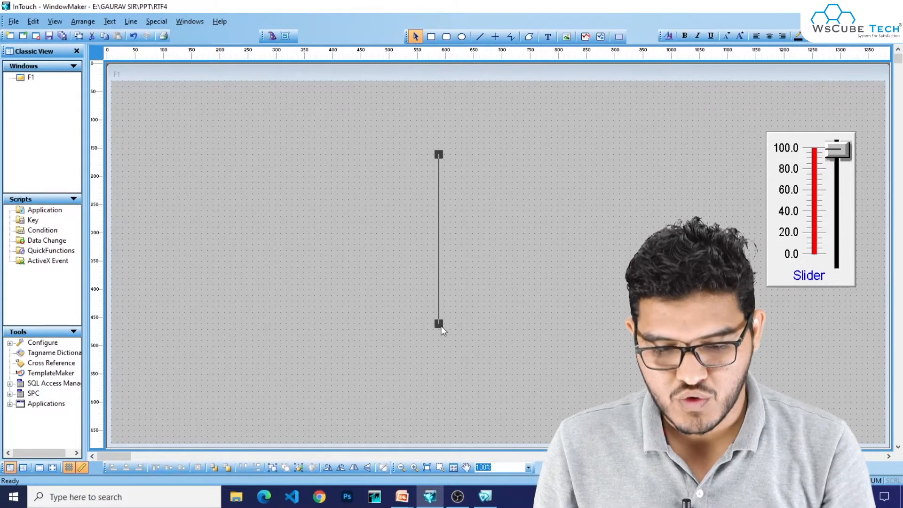
double_click(441, 323)
click(564, 132)
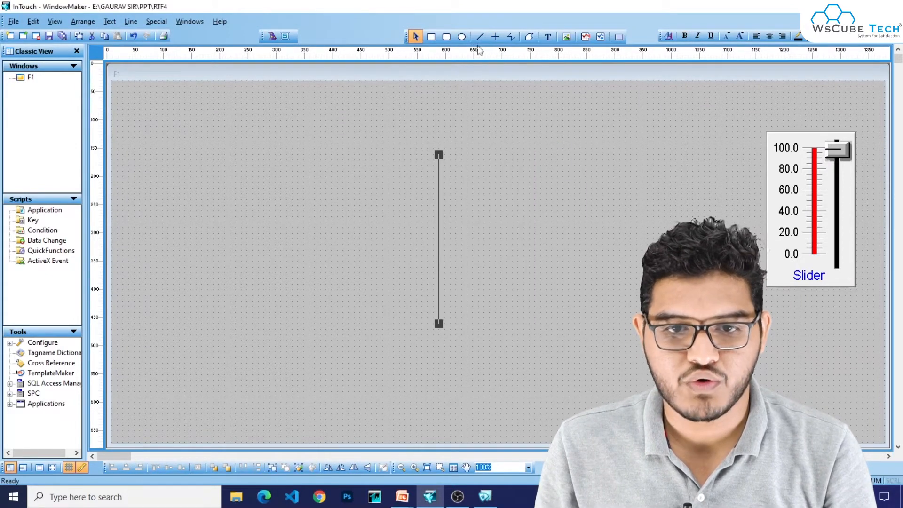
Draw a horizontal line about 520 units long crossing the vertical line near its middle.
click(495, 36)
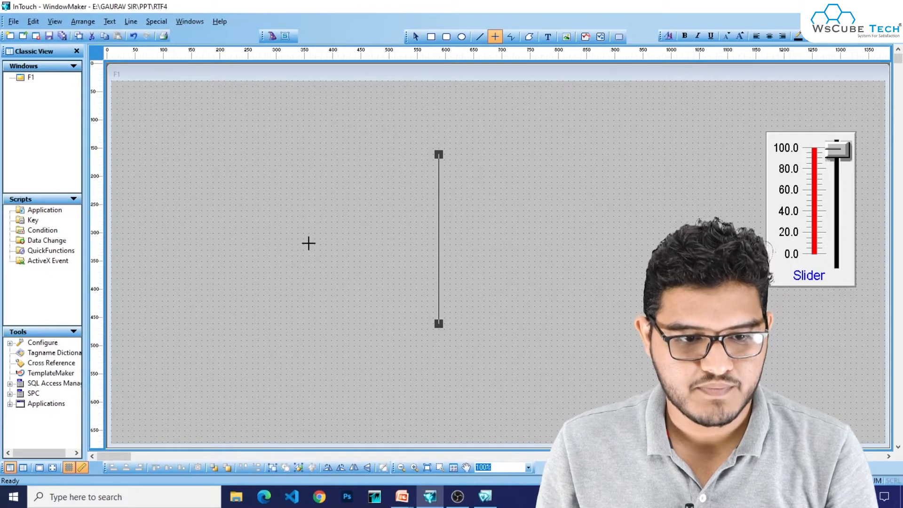
drag(309, 242, 490, 258)
drag(602, 263, 601, 263)
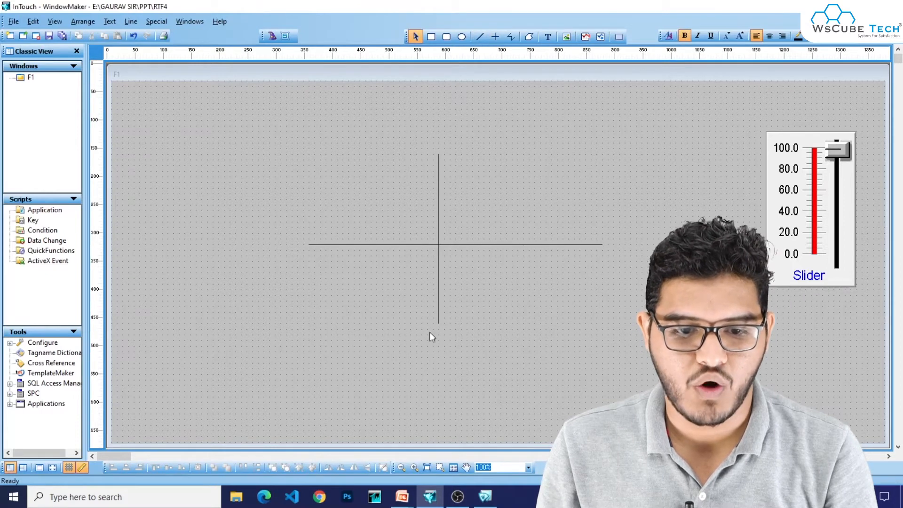
Lengthen the vertical line at both ends to about 360 units.
click(439, 319)
drag(439, 322, 439, 340)
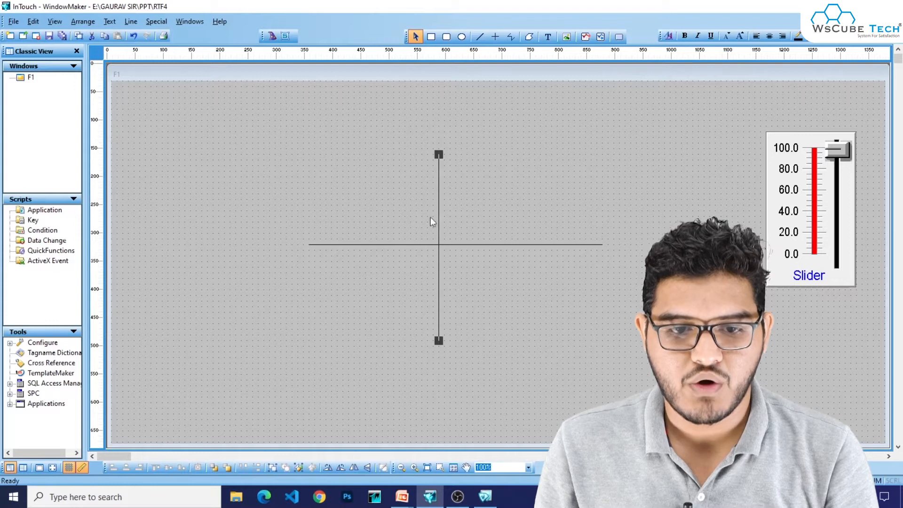
drag(439, 154, 439, 137)
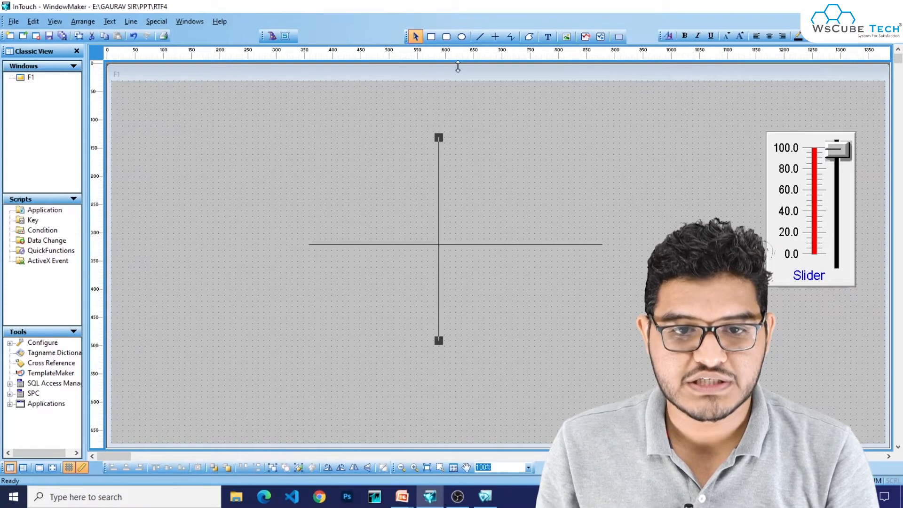
Draw a rectangle about 40 units wide and 240 units high and centre it on the crossing of the two lines.
click(431, 36)
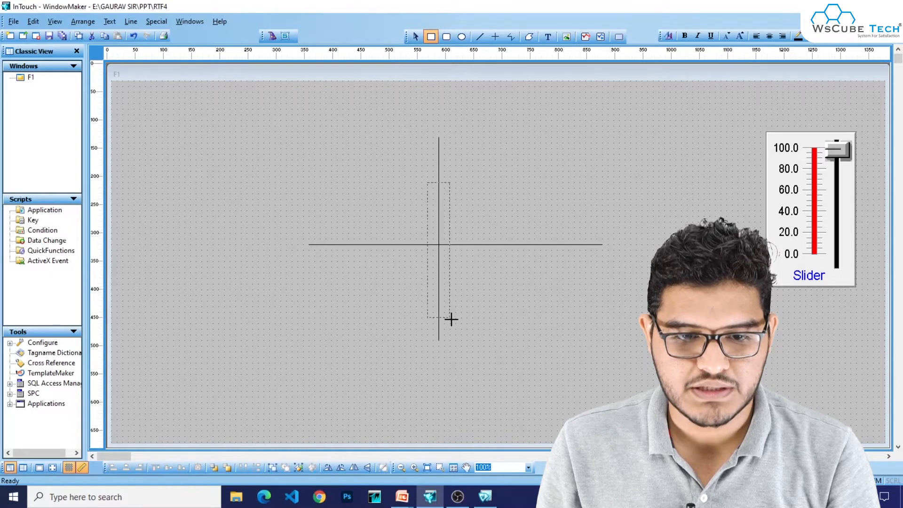
drag(451, 319, 451, 318)
drag(442, 254, 440, 247)
click(462, 281)
click(440, 242)
click(483, 301)
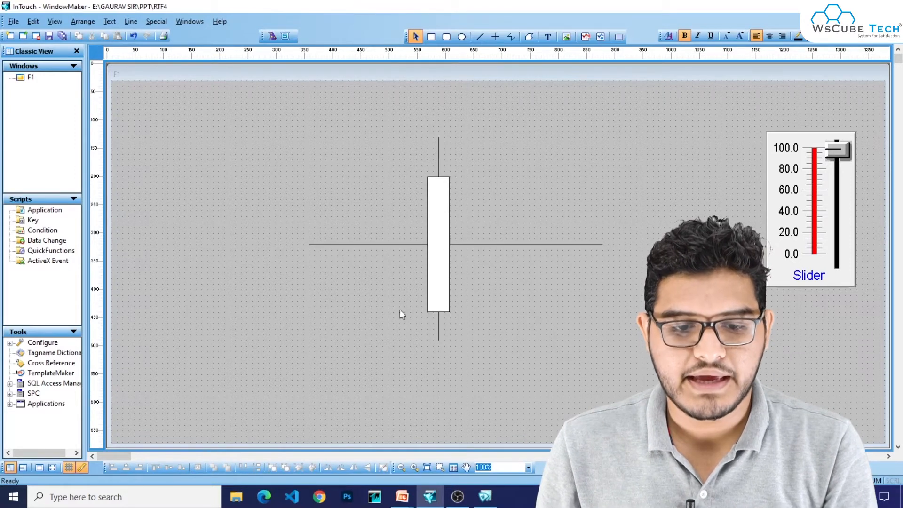
Move the rectangle's lower-left corner onto the line crossing and return the rectangle to its centred position.
drag(438, 284, 450, 216)
click(458, 321)
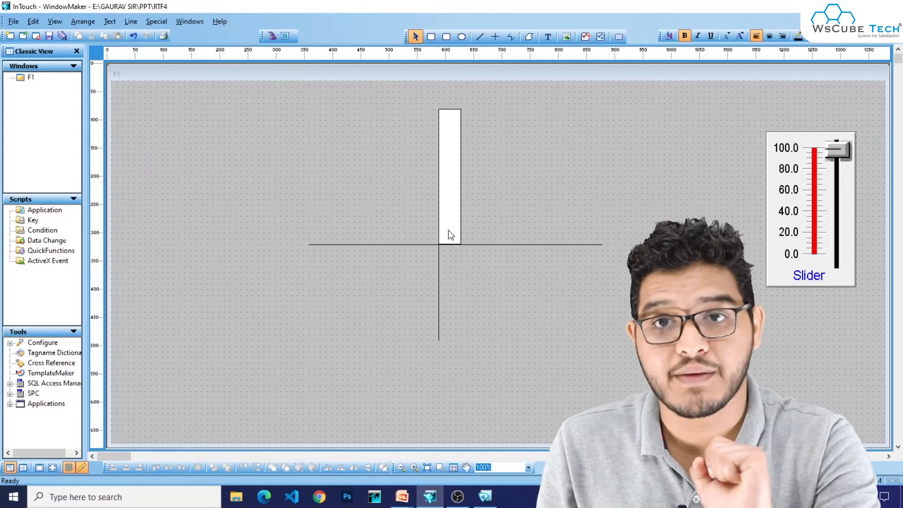
drag(448, 231, 440, 300)
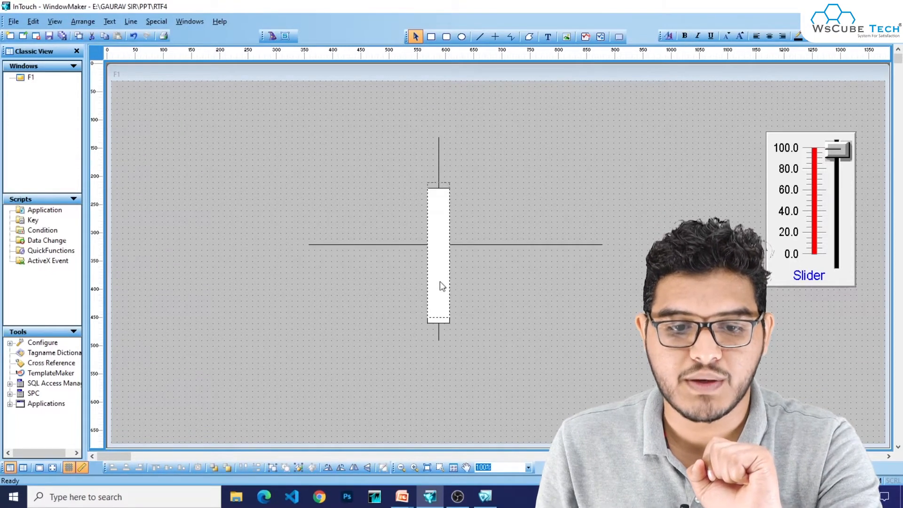
click(479, 235)
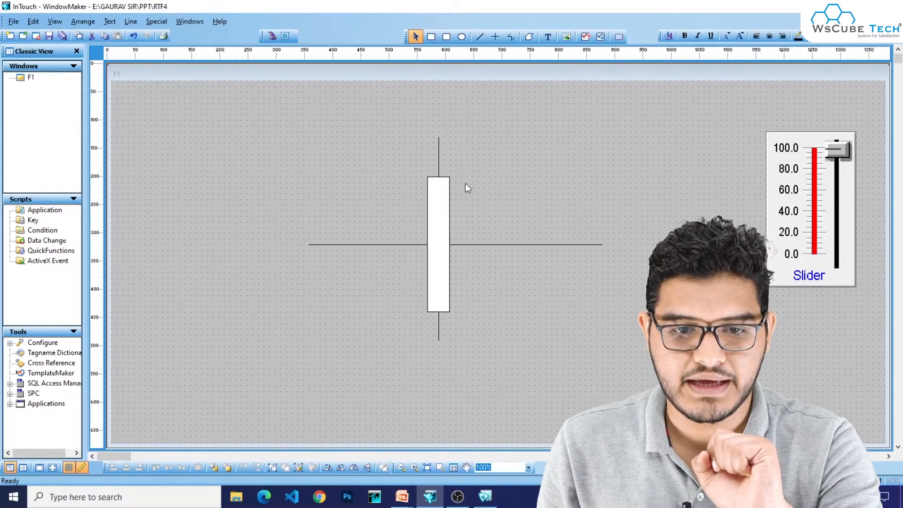
Draw a vertical line about 240 units long beside the rectangle's right edge and label it 240 in enlarged text.
click(494, 36)
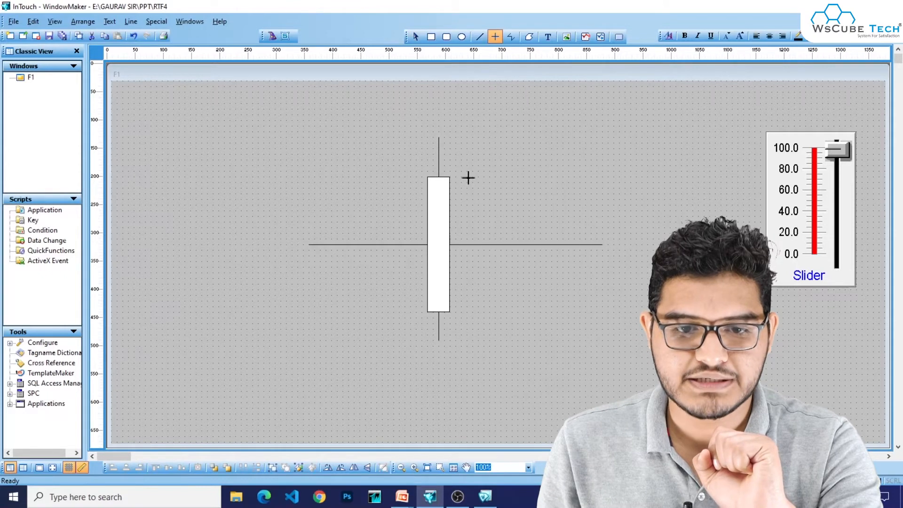
drag(471, 312, 472, 312)
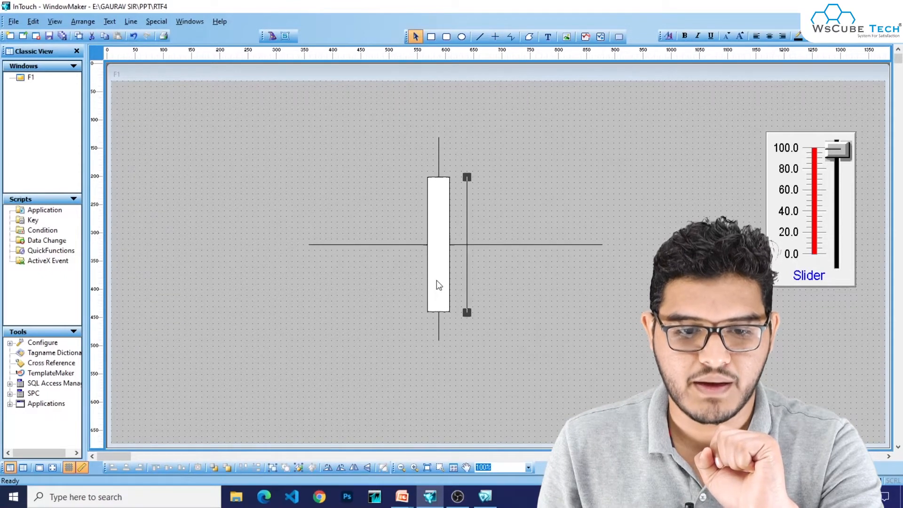
click(439, 285)
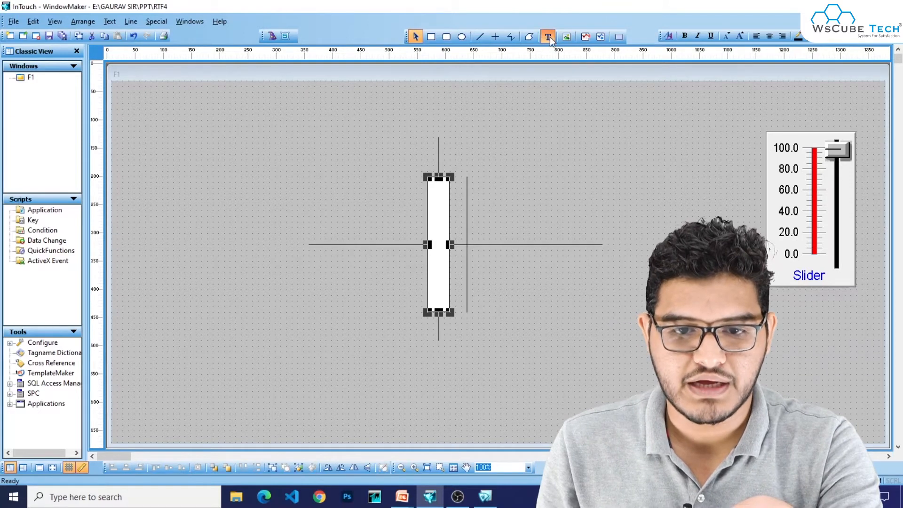
click(489, 199)
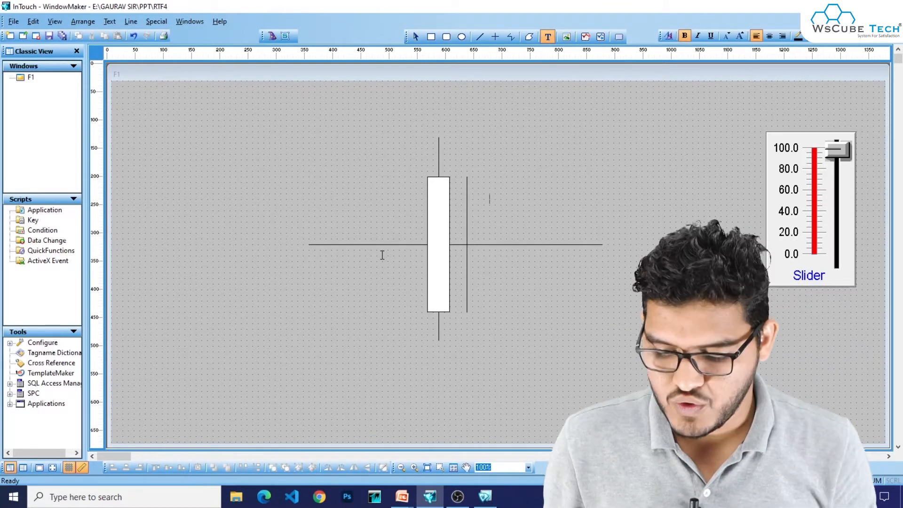
click(497, 205)
drag(503, 205, 519, 213)
click(537, 238)
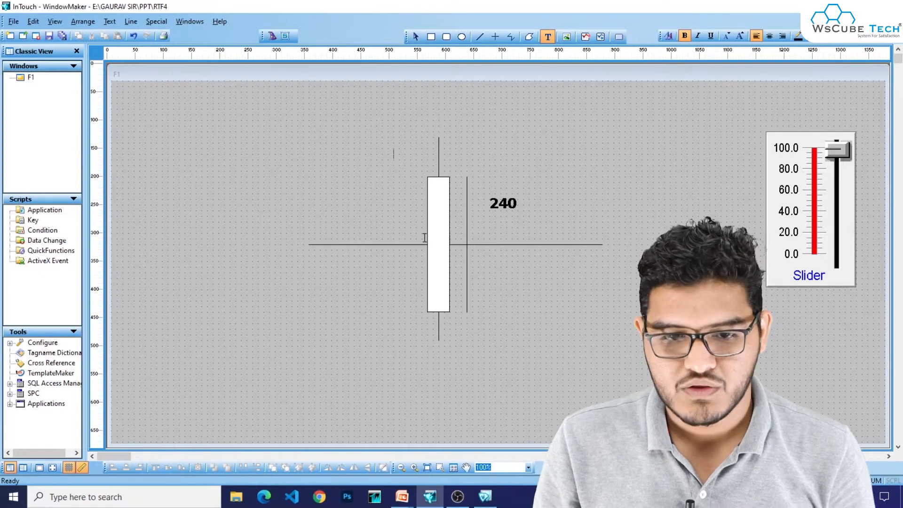
Add the text 40 to the upper left of the rectangle and enlarge it to match the 240 label.
key(Escape)
click(437, 229)
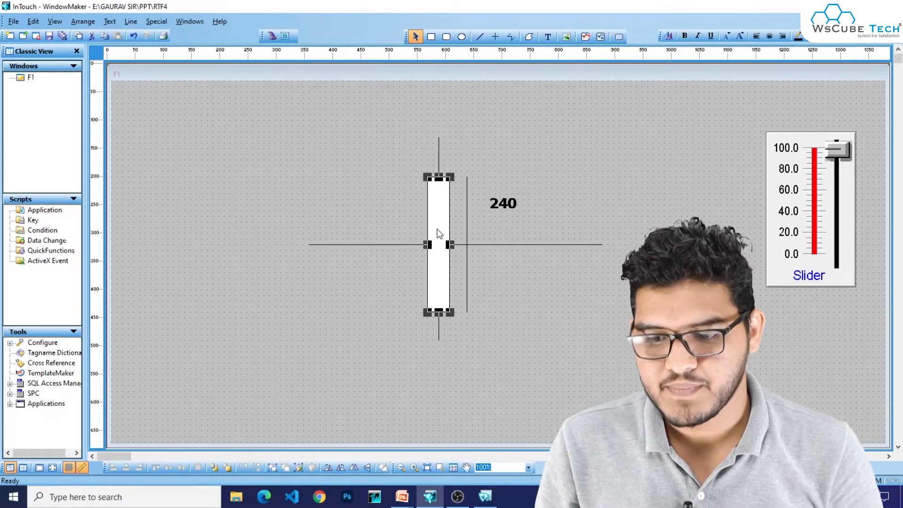
click(388, 146)
click(547, 37)
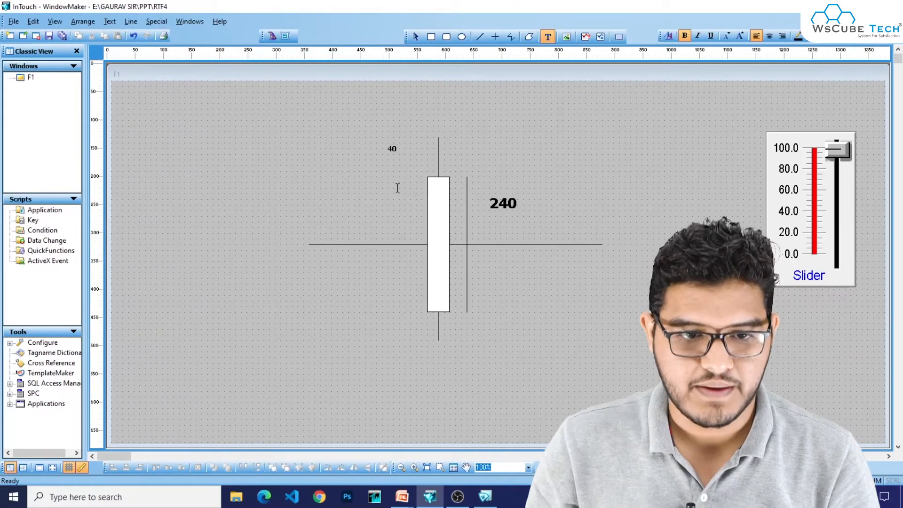
key(Escape)
drag(400, 154, 411, 159)
click(399, 190)
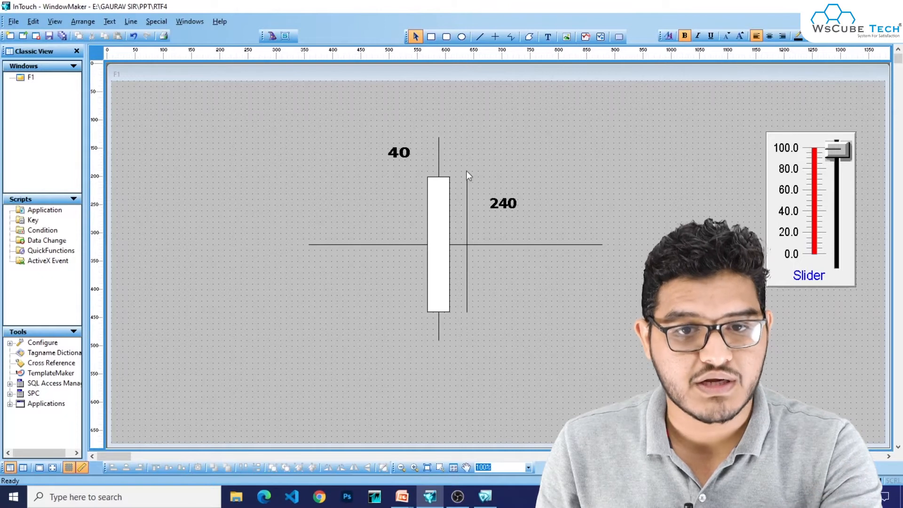
Draw a horizontal line about 60 units long under the 40 label and add the text 20 beneath it.
click(495, 36)
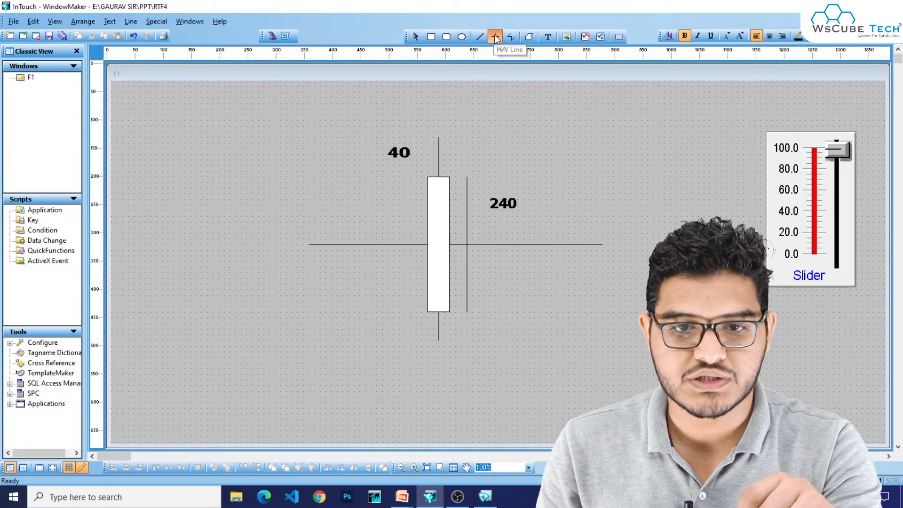
drag(407, 178, 410, 178)
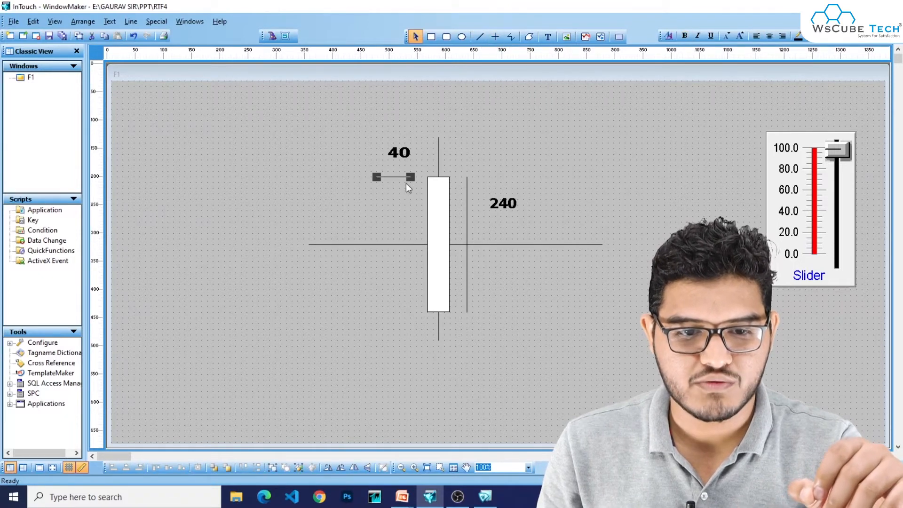
click(532, 108)
click(546, 37)
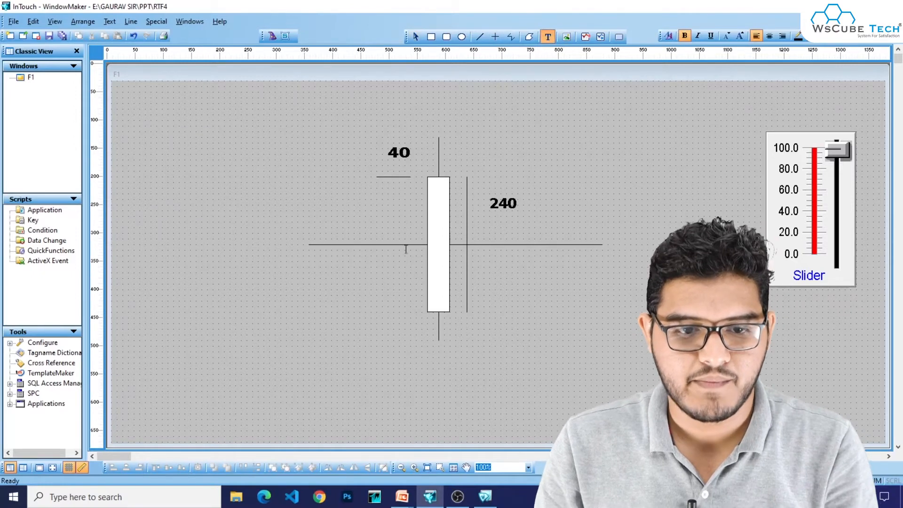
click(388, 187)
text(20)
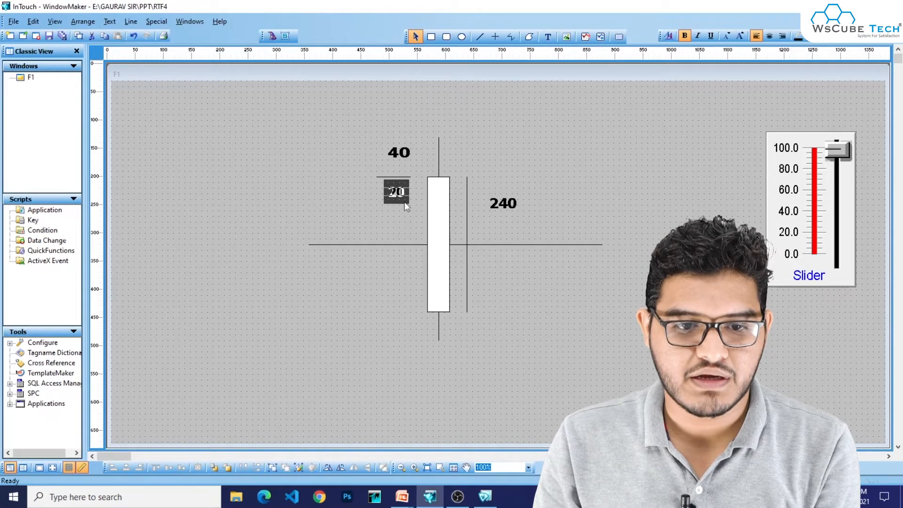
Copy the short line with its 20 label to the rectangle's upper right and move the 240 label to the long horizontal line's right end.
click(397, 177)
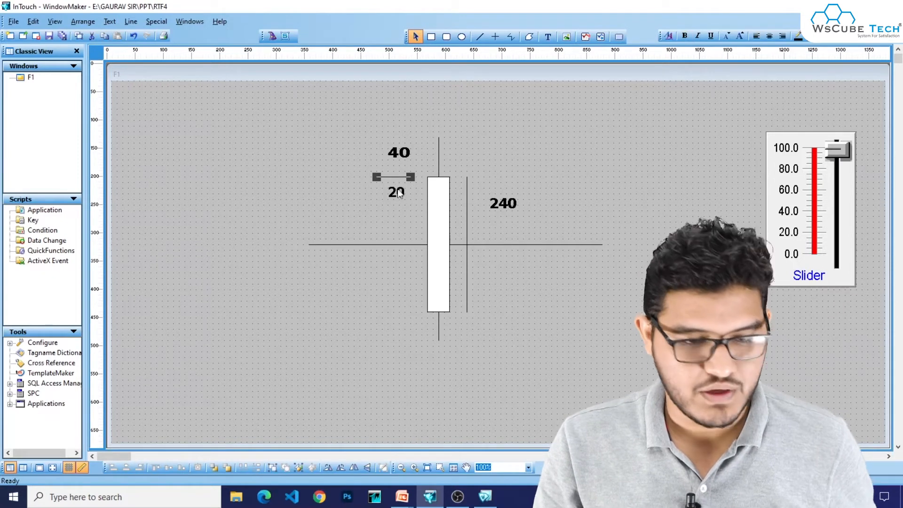
shift+click(397, 193)
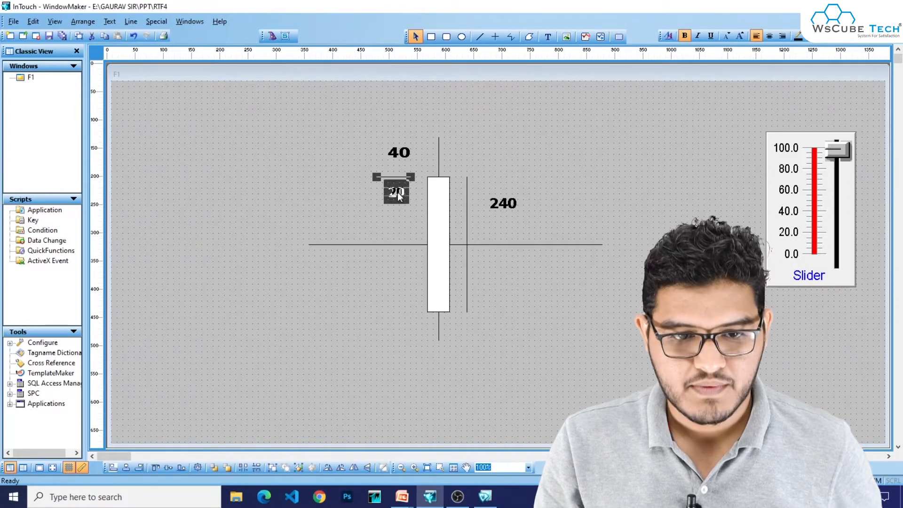
key(ctrl+c)
key(ctrl+v)
click(484, 172)
drag(499, 207, 617, 255)
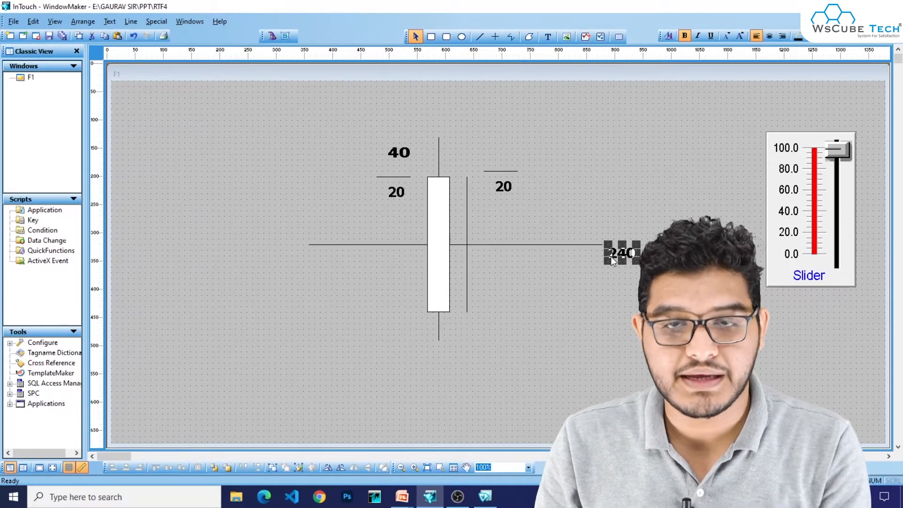
click(573, 225)
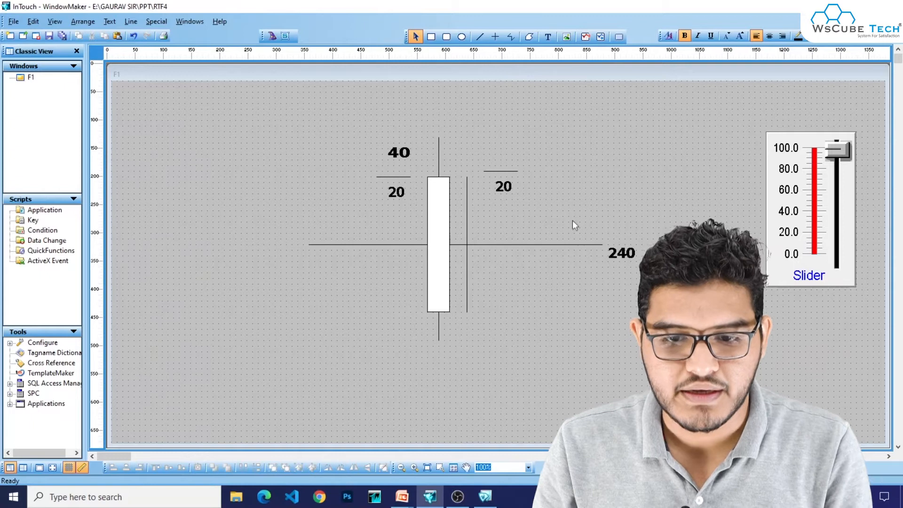
Draw a vertical line about 90 units long above the horizontal line's right half and label it 120 in enlarged text.
click(479, 36)
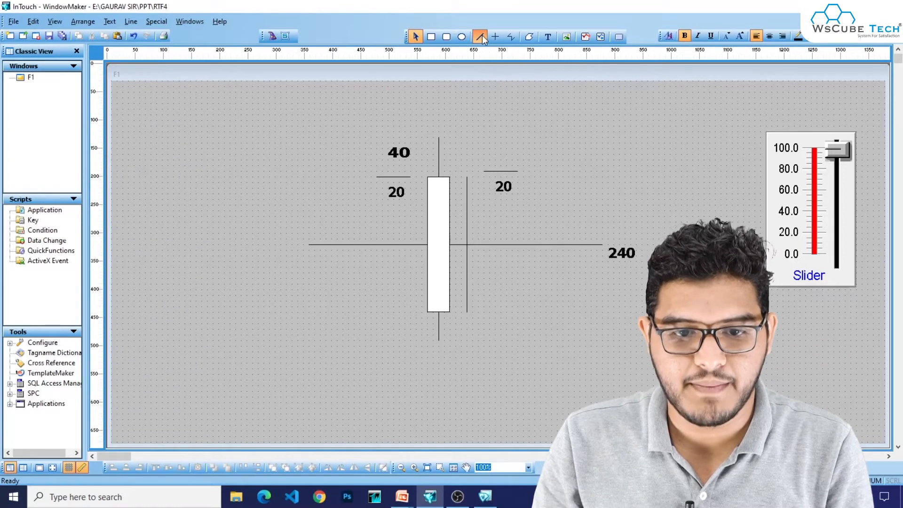
drag(543, 219, 540, 233)
click(548, 37)
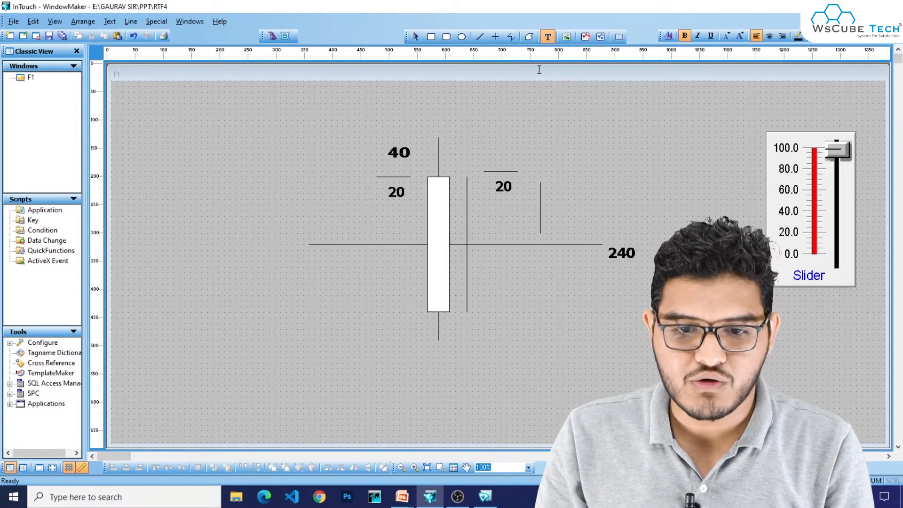
click(553, 204)
text(120)
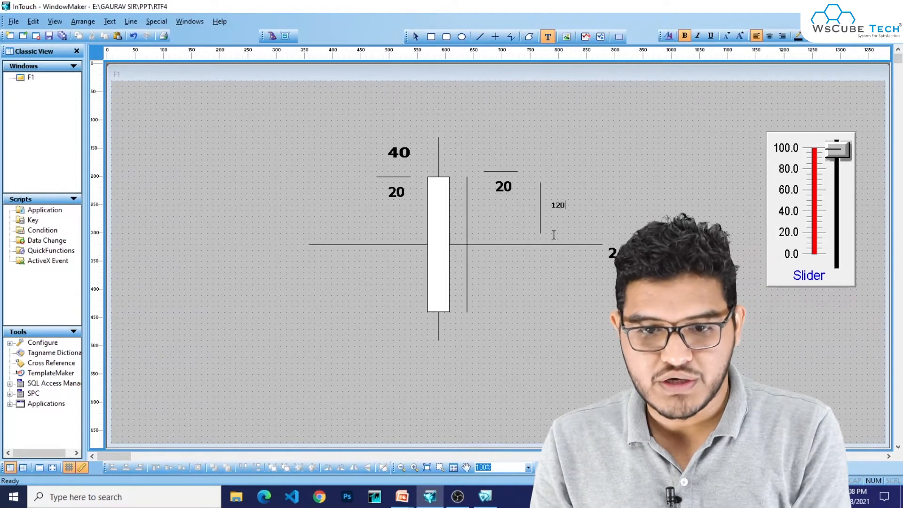
click(564, 214)
drag(566, 213, 580, 222)
Copy the short vertical line with its 120 label and place the copy below the horizontal line.
click(564, 213)
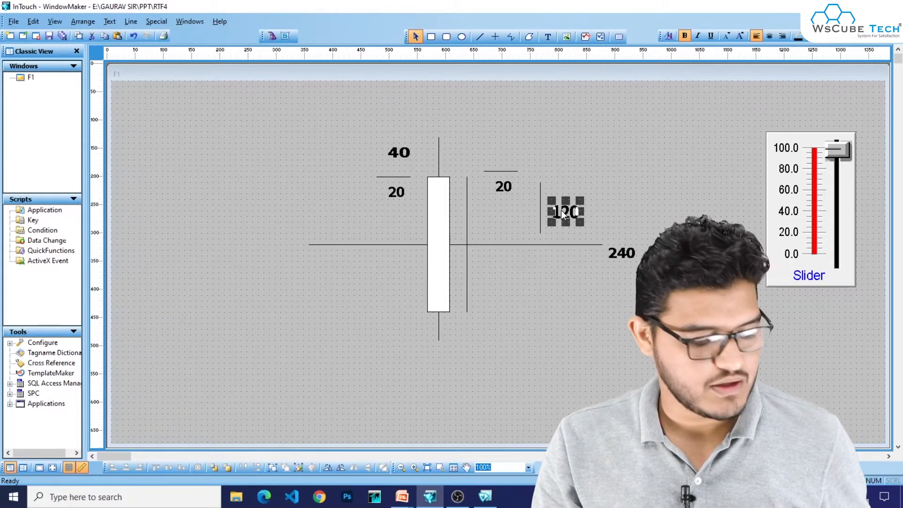
shift+click(540, 212)
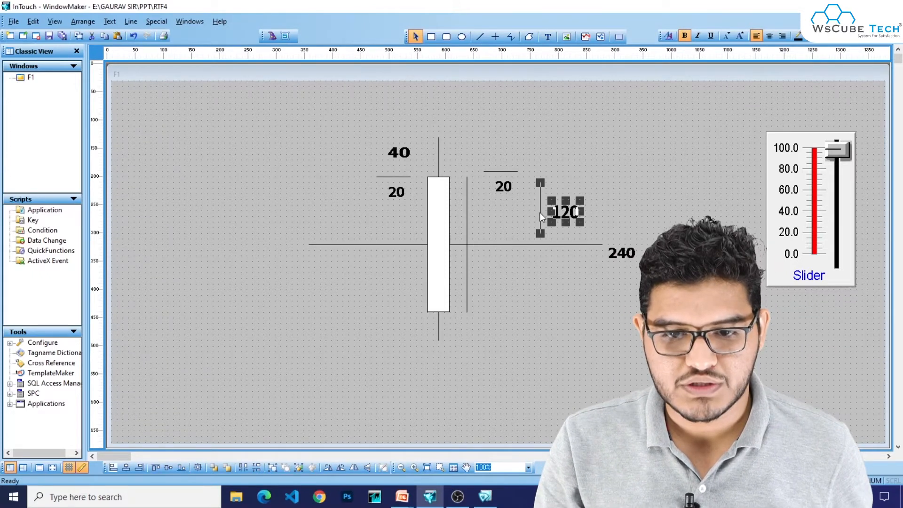
key(ctrl+c)
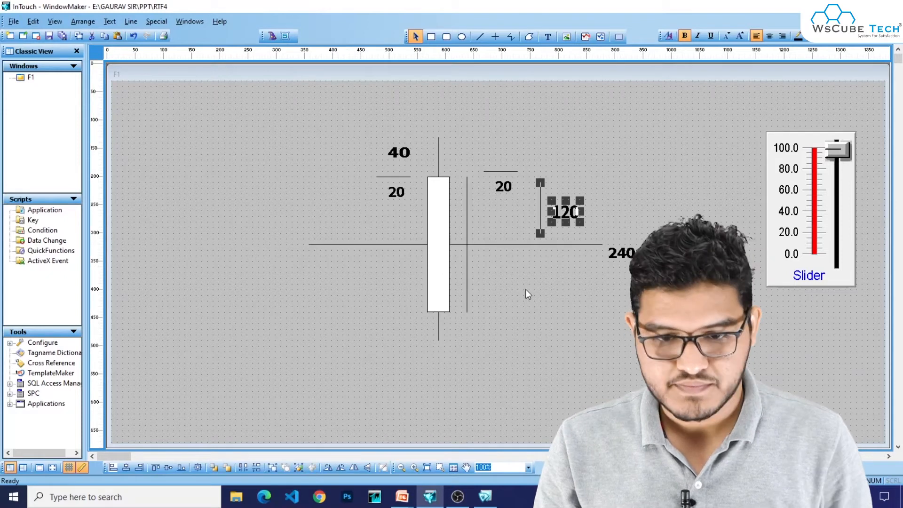
key(ctrl+v)
click(529, 273)
click(571, 323)
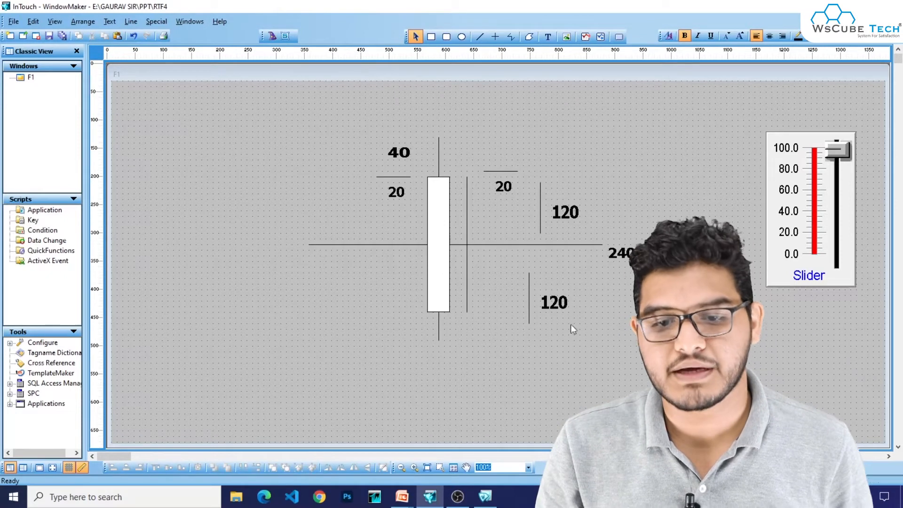
click(550, 307)
click(578, 347)
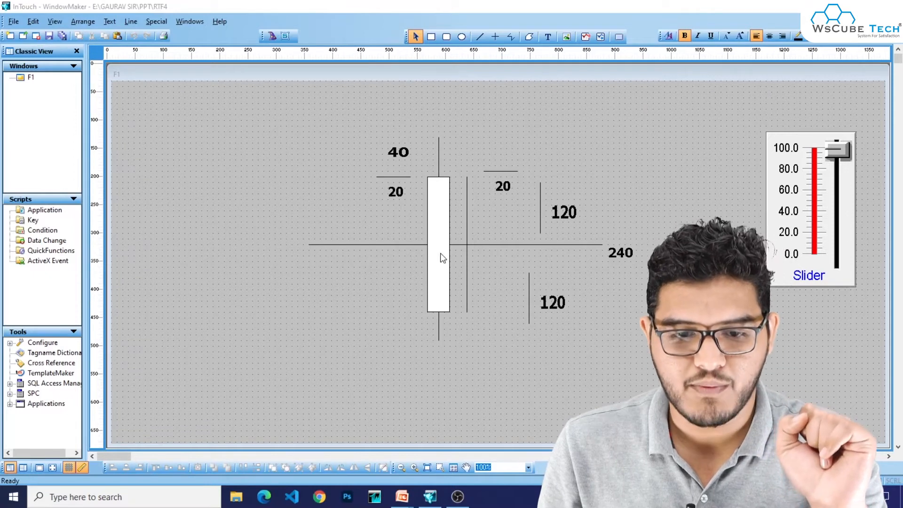
Move the rectangle to about 10 units above its centred position on the crossing lines.
drag(441, 264, 440, 231)
key(Down)
key(Down)
key(Down)
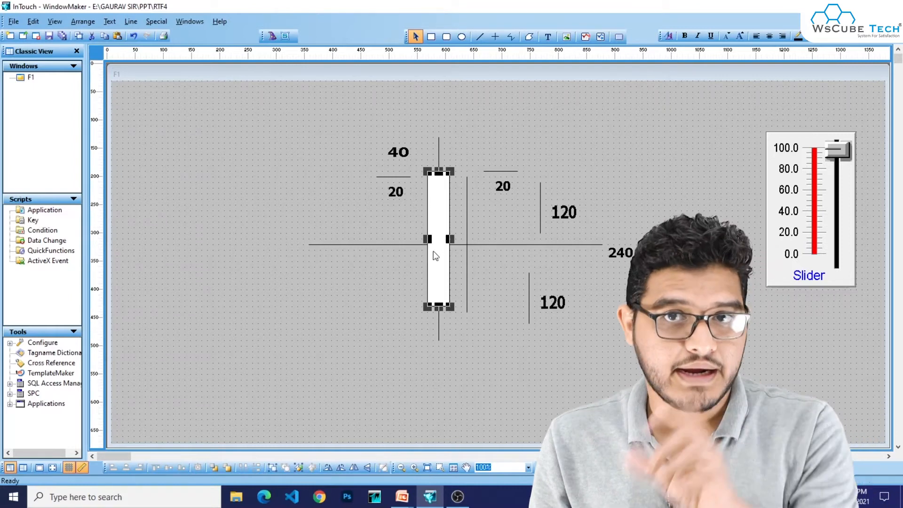
click(507, 310)
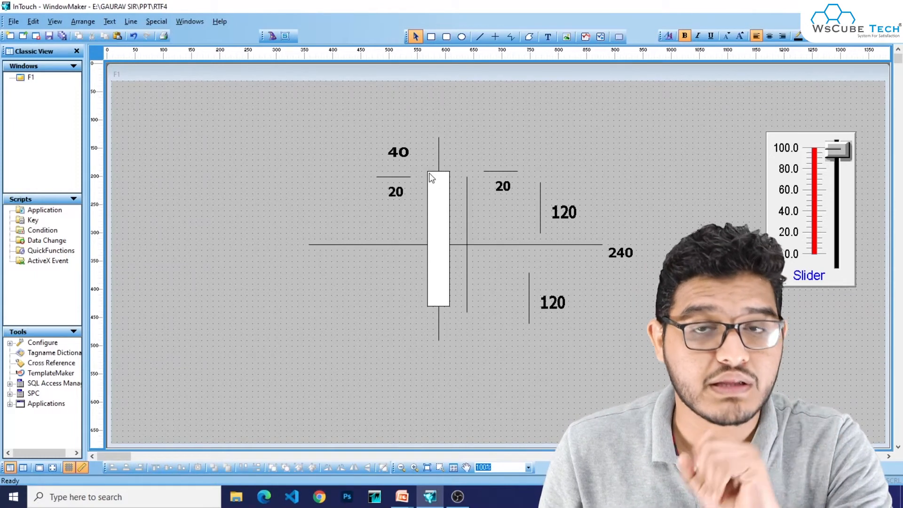
Set the X position of the rectangle's center of rotation offset to -20 in its Orientation link.
double_click(433, 193)
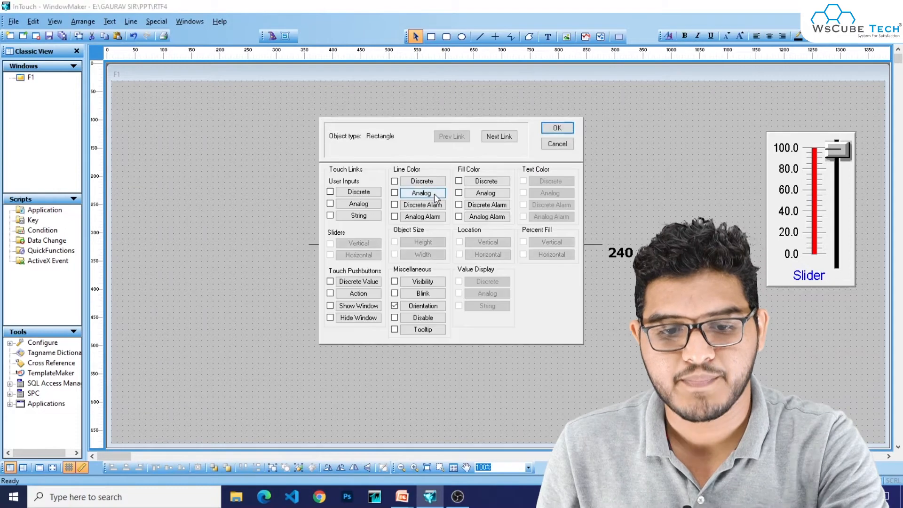
click(423, 306)
click(401, 278)
key(BackSpace)
key(BackSpace)
key(BackSpace)
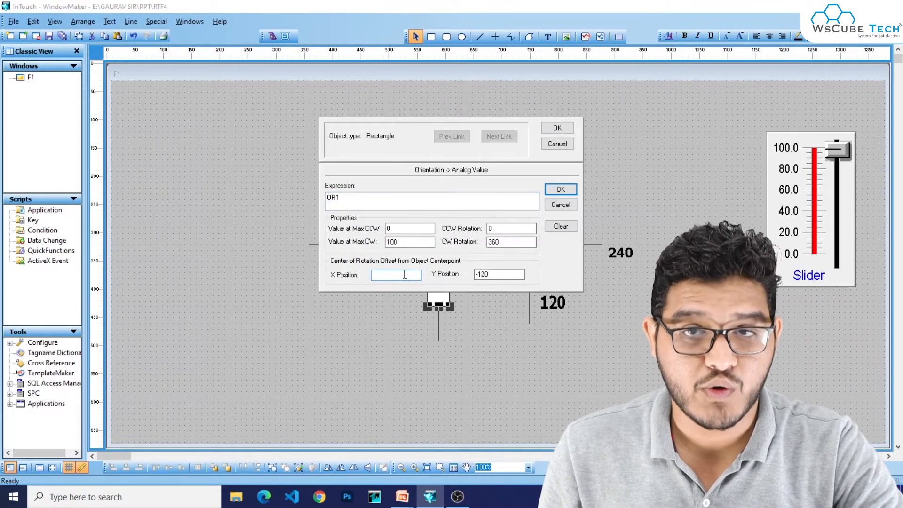
text(-)
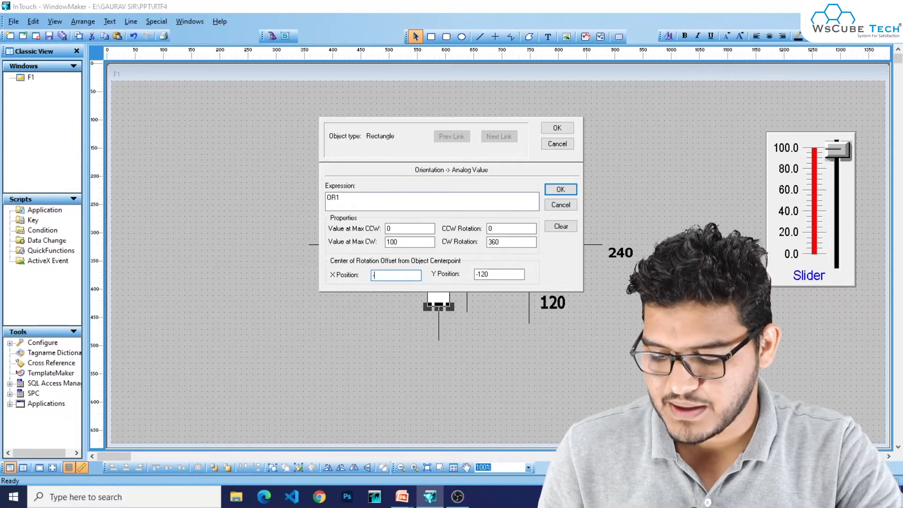
text(20)
Set the Y position of the rectangle's center of rotation offset to 120 and apply the animation link.
click(493, 278)
key(BackSpace)
key(BackSpace)
key(BackSpace)
key(BackSpace)
text(120)
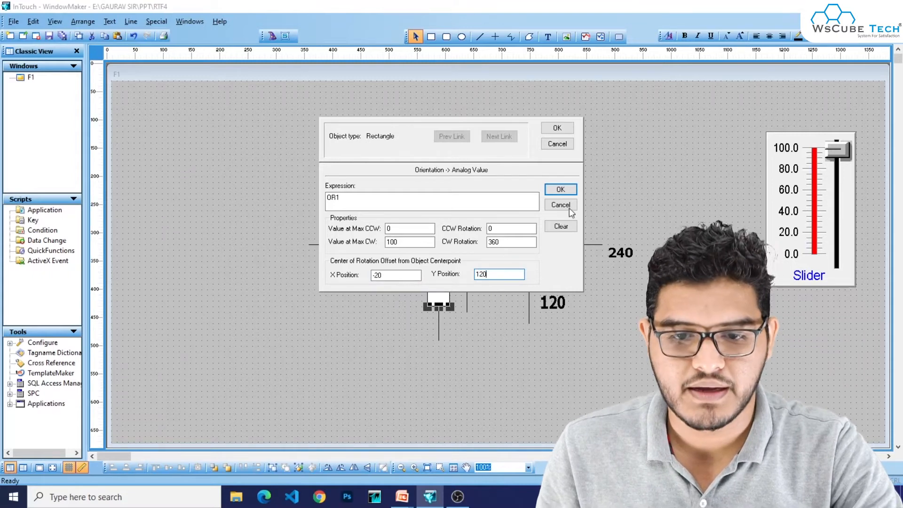
click(561, 191)
click(559, 127)
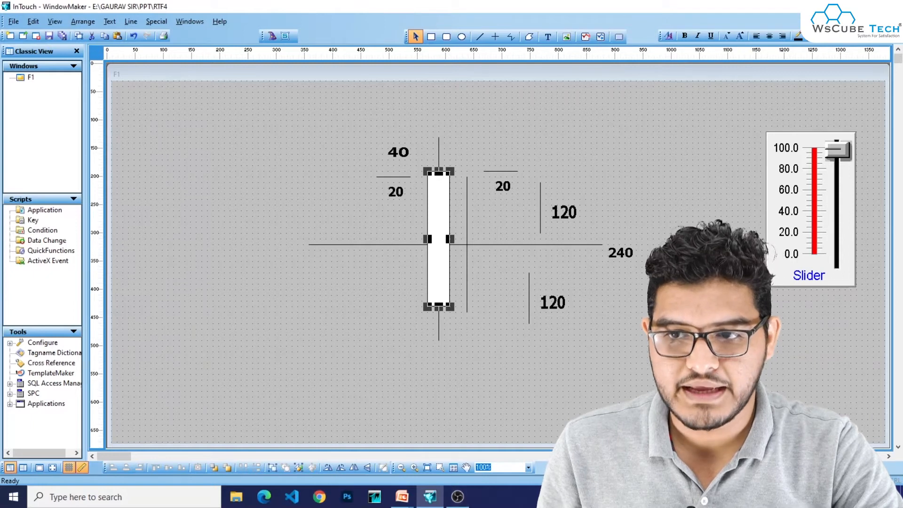
Test the rectangle's rotation at runtime by raising the slider slightly and returning it to 0, then go back to WindowMaker.
click(884, 21)
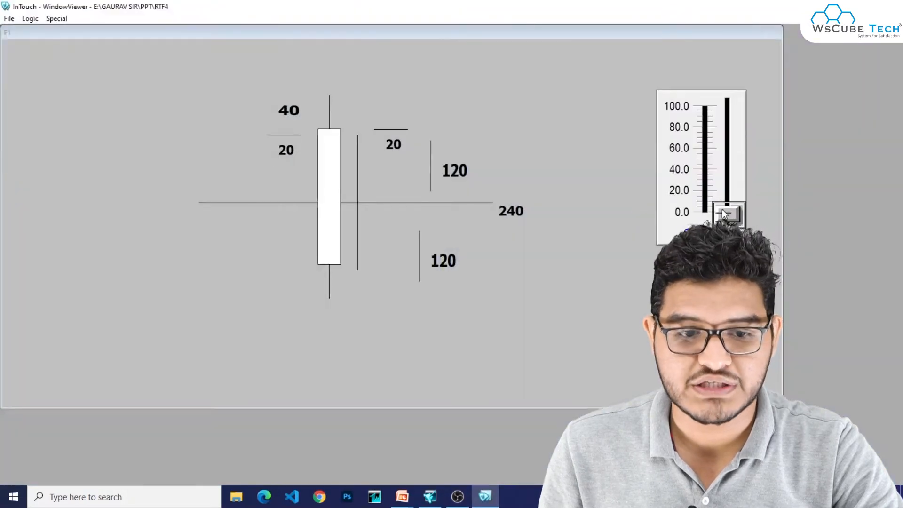
drag(724, 214, 726, 205)
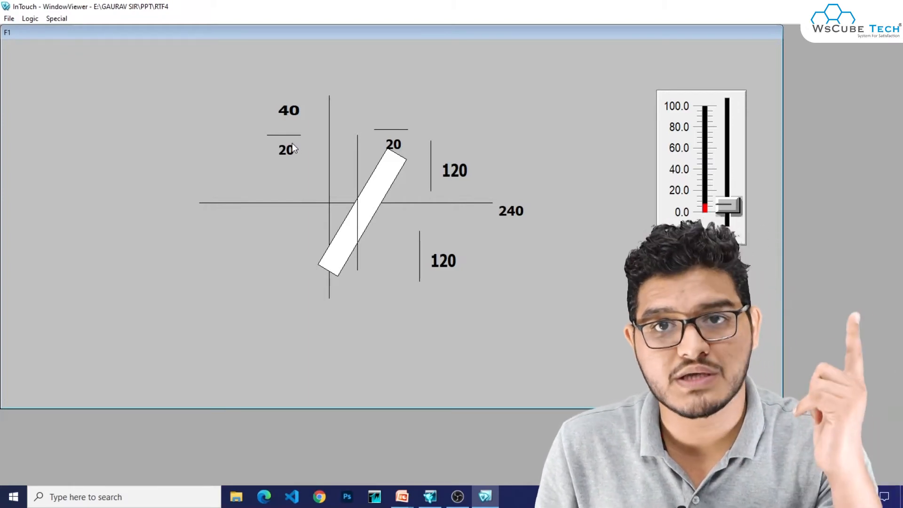
click(731, 205)
mouse_move(731, 205)
mouse_down()
mouse_move(729, 107)
mouse_move(712, 118)
mouse_move(722, 207)
mouse_move(719, 93)
mouse_move(723, 207)
mouse_up()
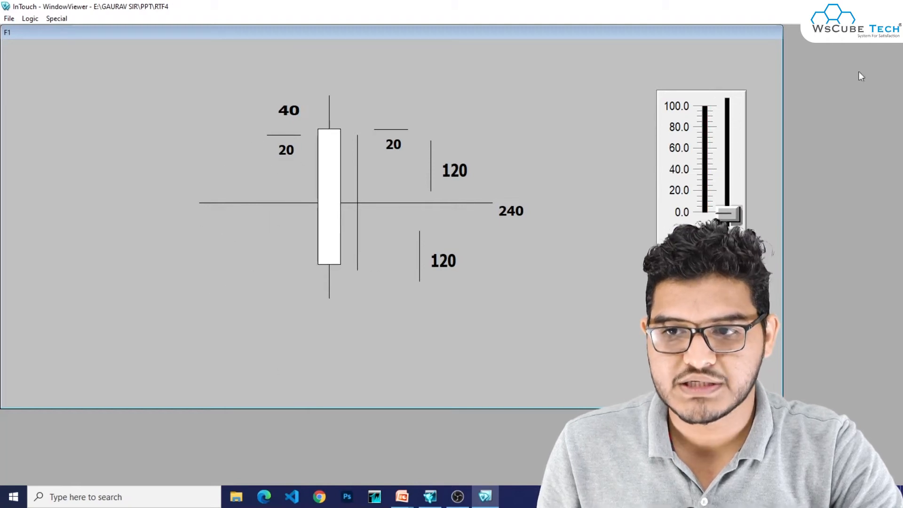
click(882, 19)
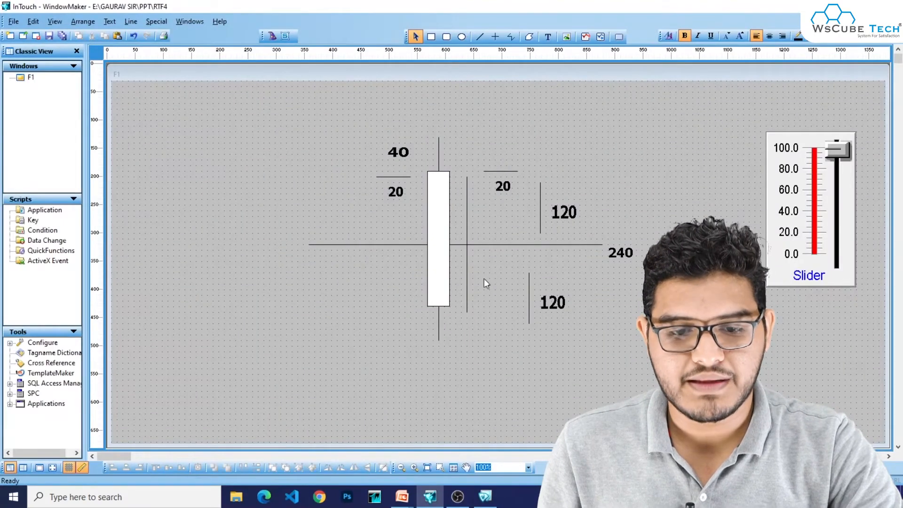
Delete the vertical line beside the rectangle and add an enlarged "- val" text above the horizontal line's left half.
click(466, 279)
key(Delete)
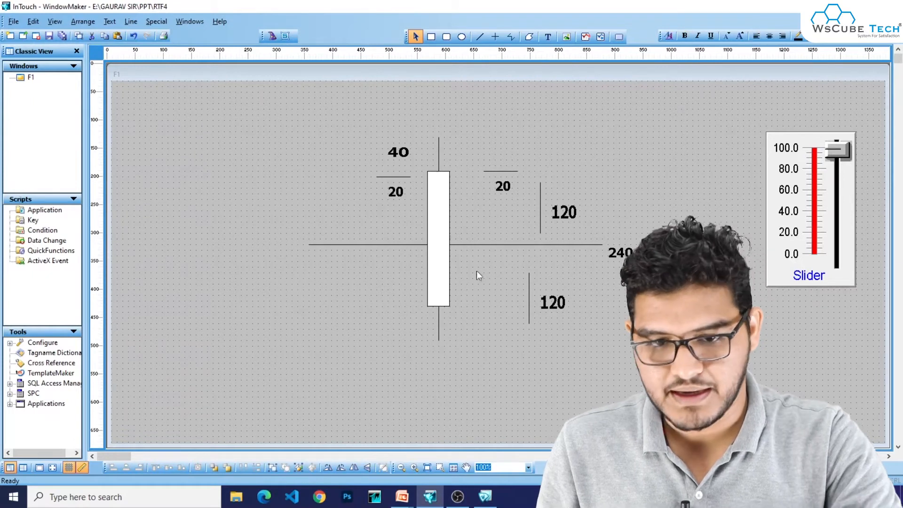
click(482, 38)
click(548, 36)
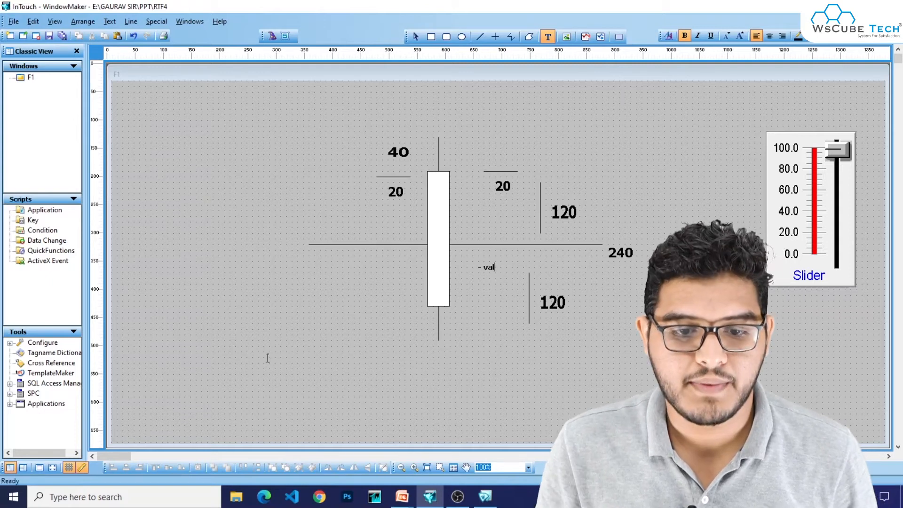
click(485, 269)
drag(496, 275, 385, 241)
click(399, 290)
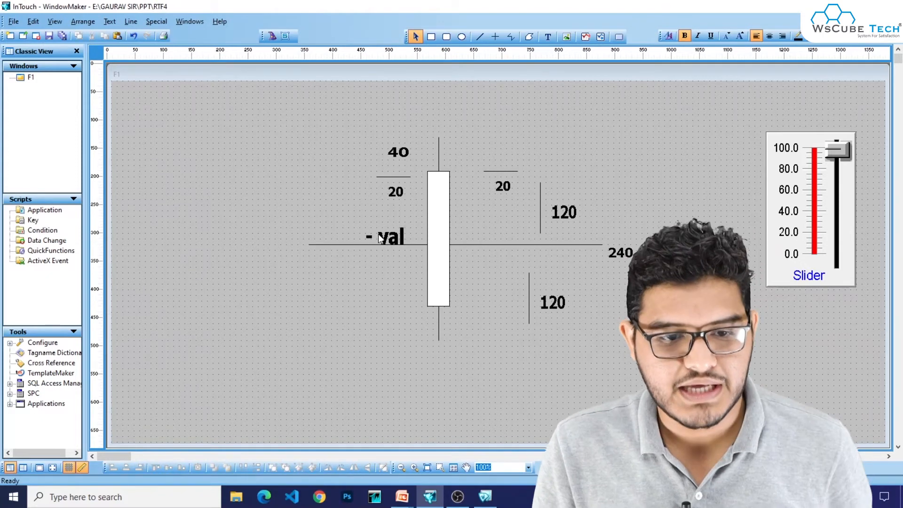
Duplicate the "- val" text and place the copy beside the rectangle's upper right edge, above the horizontal line.
click(381, 239)
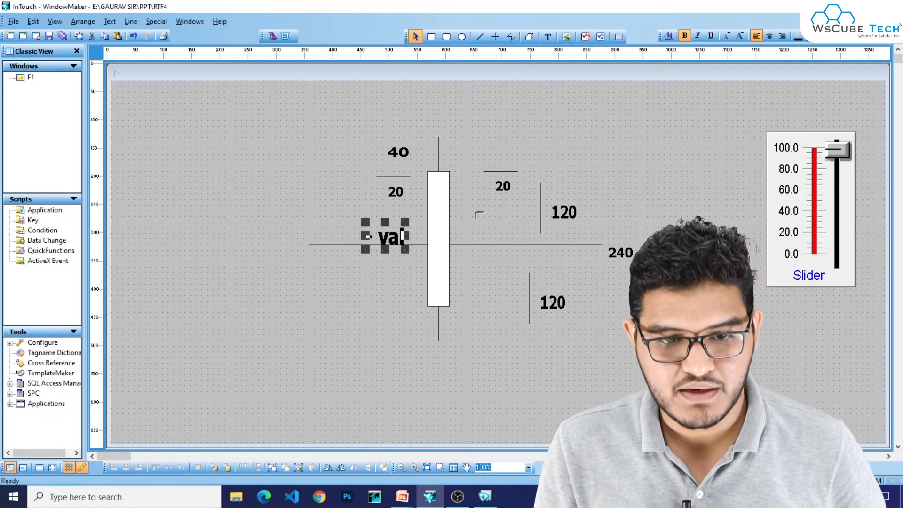
click(463, 206)
click(472, 285)
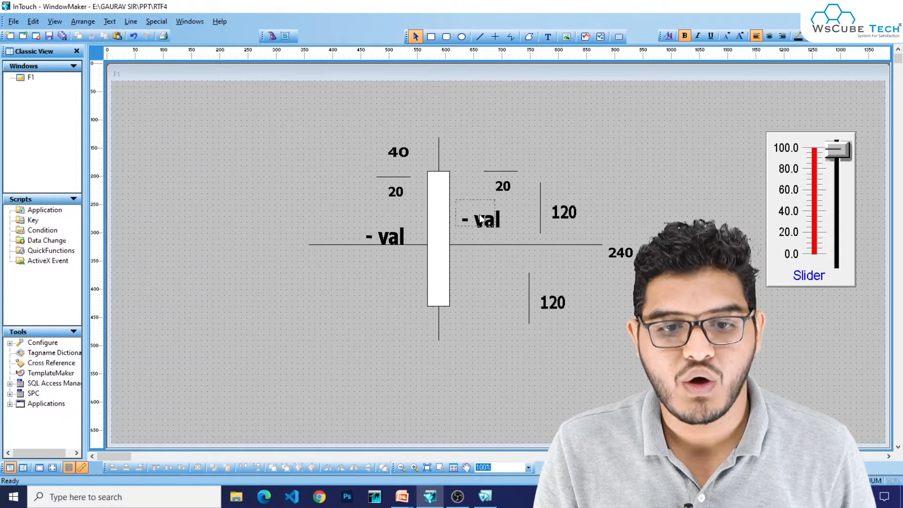
drag(482, 219, 472, 202)
click(476, 280)
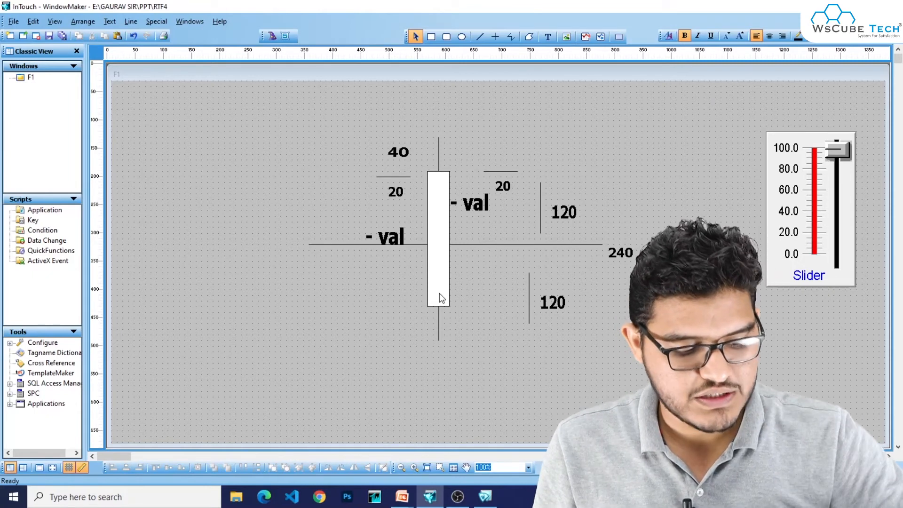
Delete all objects from window F1.
key(ctrl+a)
key(Delete)
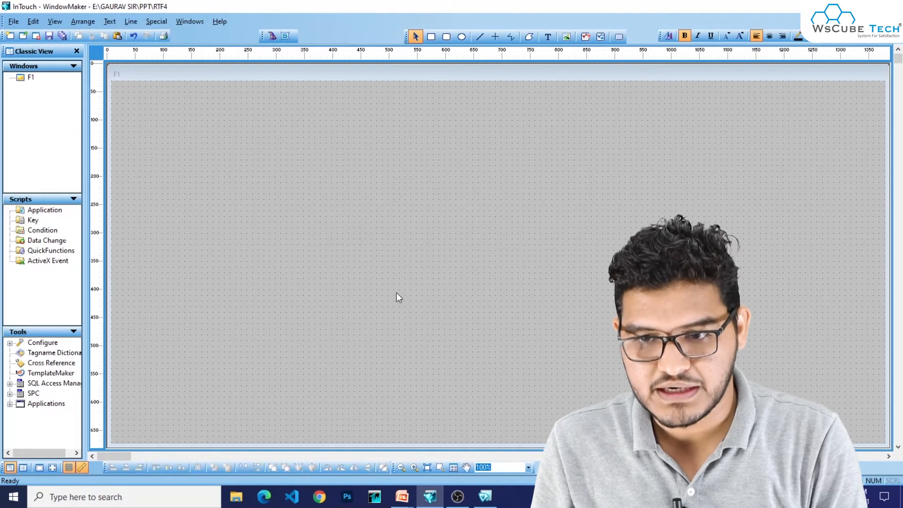
Insert the six-blade square-framed fan from the Blowers Etc. category of Symbol Factory into the window.
click(273, 37)
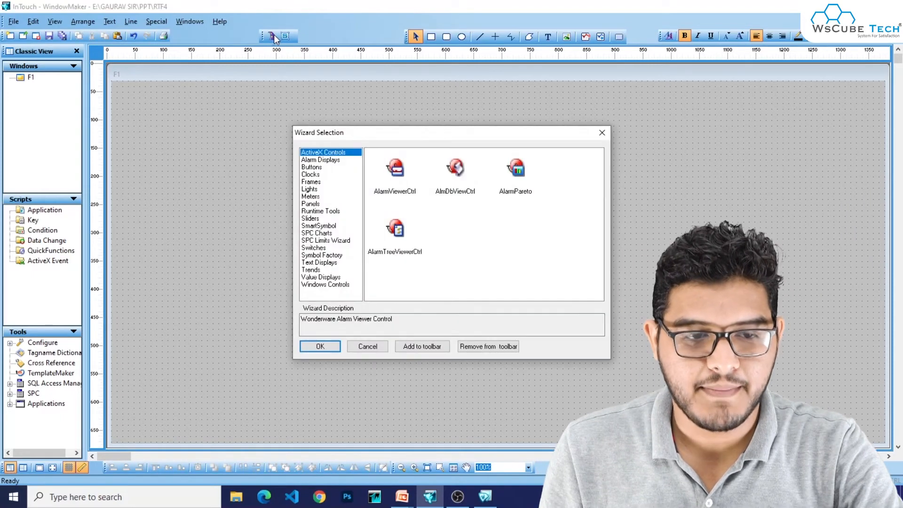
click(328, 263)
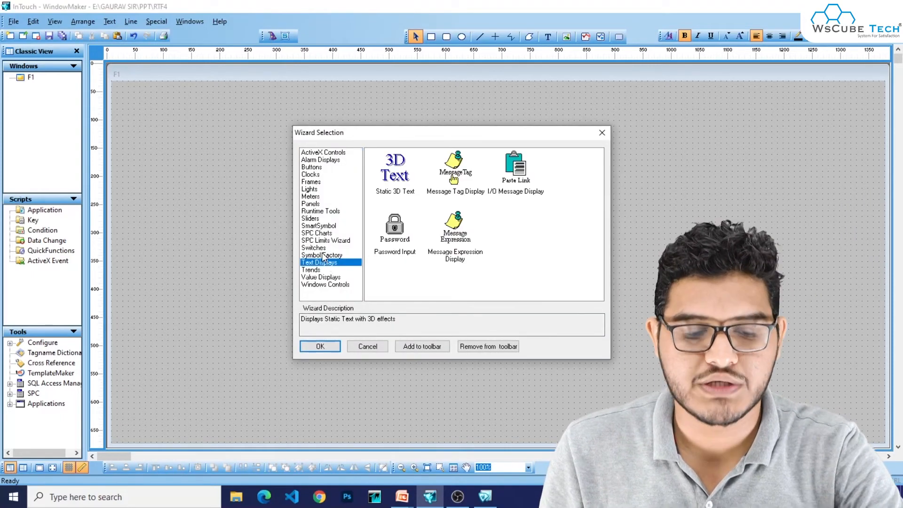
click(328, 255)
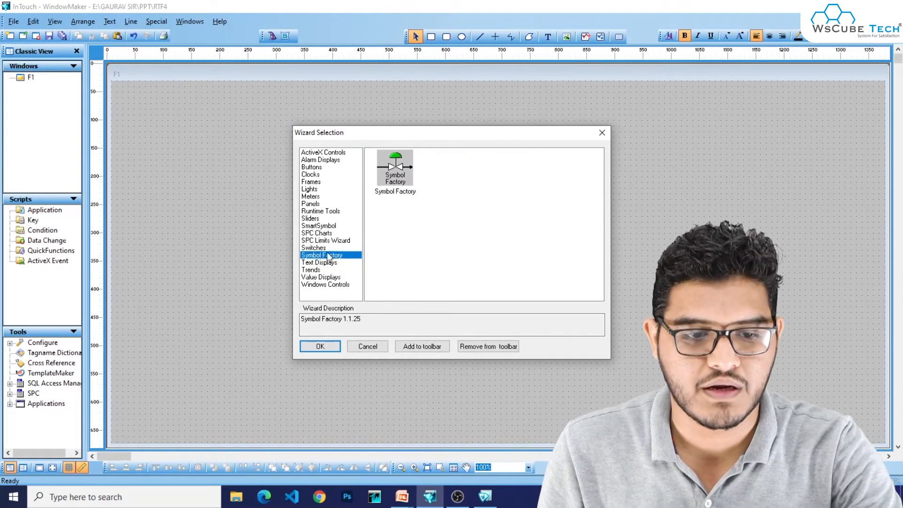
double_click(394, 174)
click(377, 189)
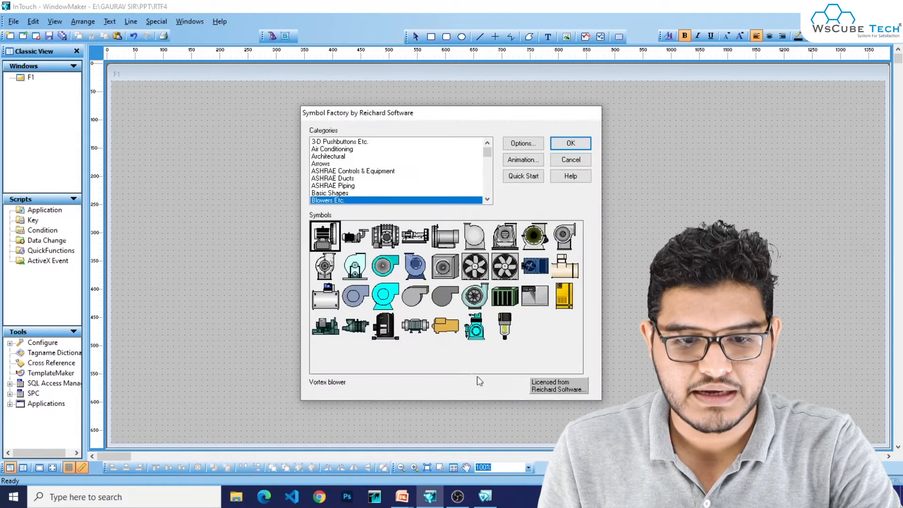
click(502, 274)
click(570, 143)
click(442, 255)
click(437, 249)
Enlarge the fan symbol to about 212 by 222 units and position it in the window's upper middle.
drag(435, 249, 476, 295)
drag(419, 254, 442, 214)
click(510, 262)
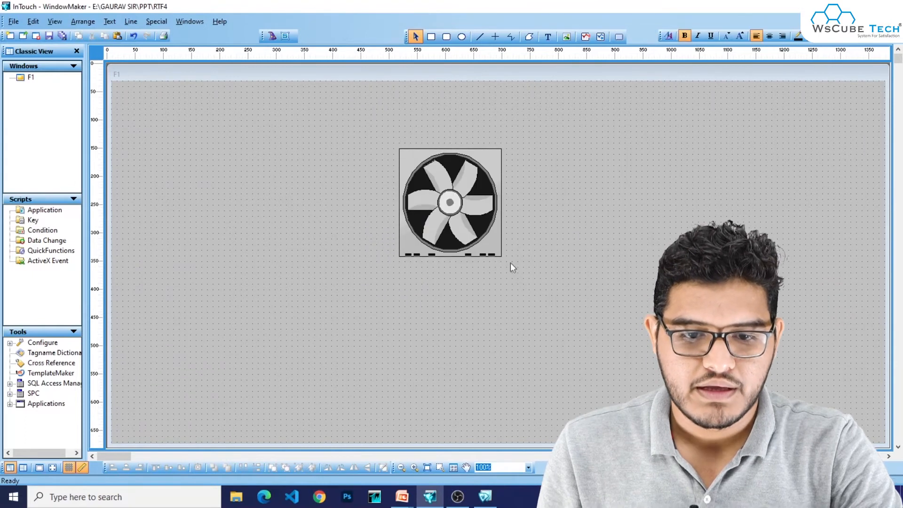
click(498, 255)
drag(504, 259, 521, 276)
click(547, 309)
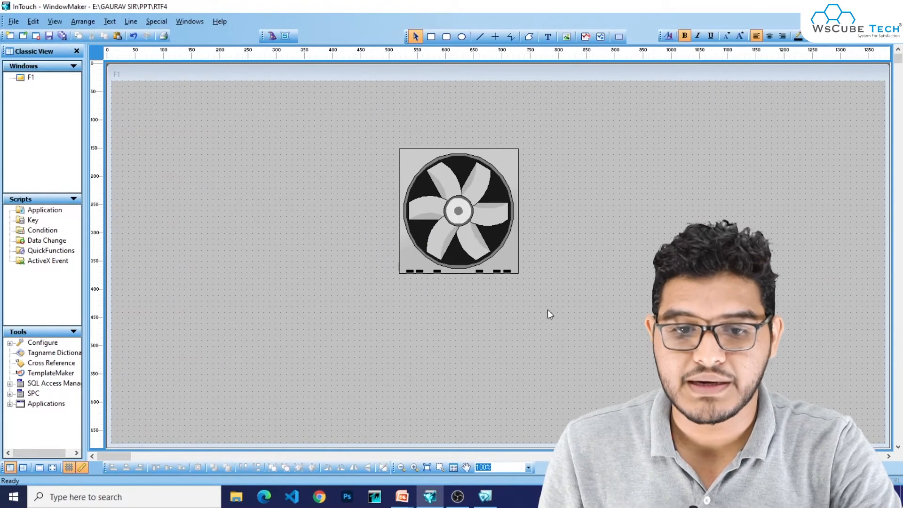
Insert the first slider wizard to the right of the fan, enlarge it and shift it slightly up and left.
click(272, 36)
click(311, 218)
click(395, 169)
click(320, 347)
click(664, 155)
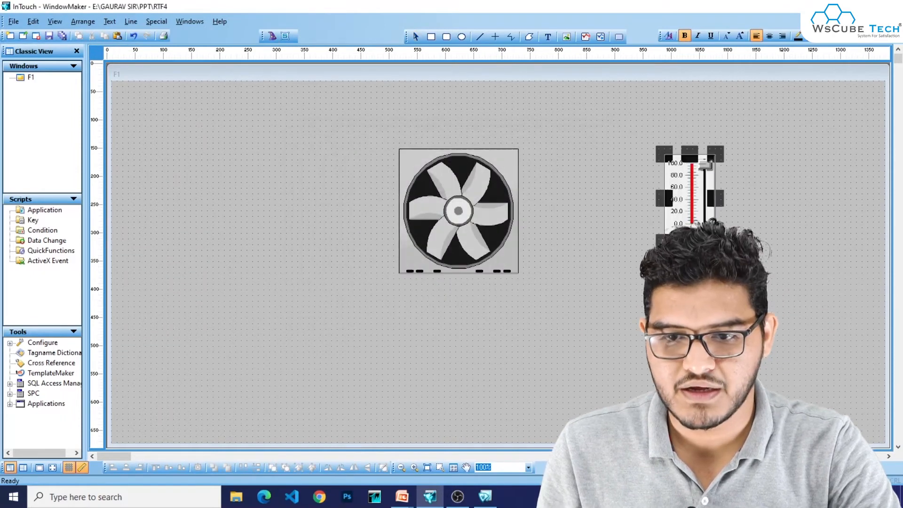
drag(715, 242, 721, 247)
drag(743, 282, 743, 290)
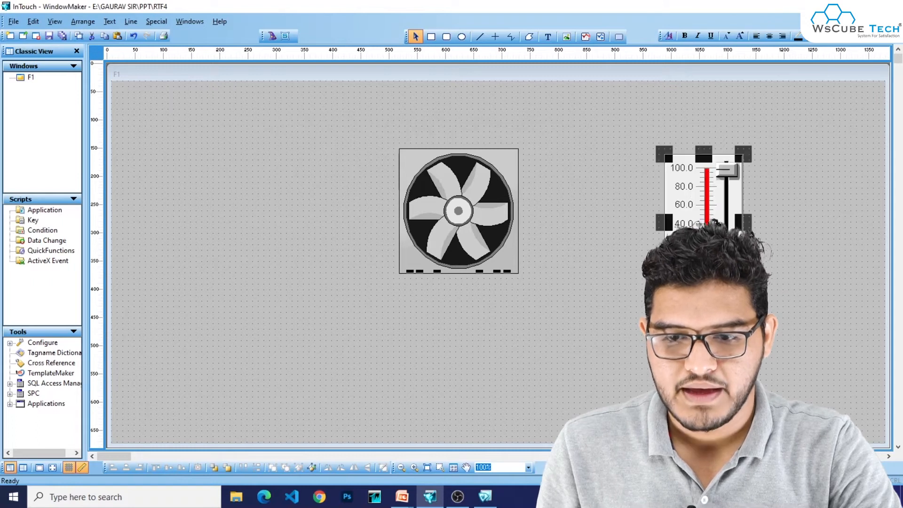
drag(703, 195, 691, 184)
Set the slider's tagname to OR1.
double_click(691, 184)
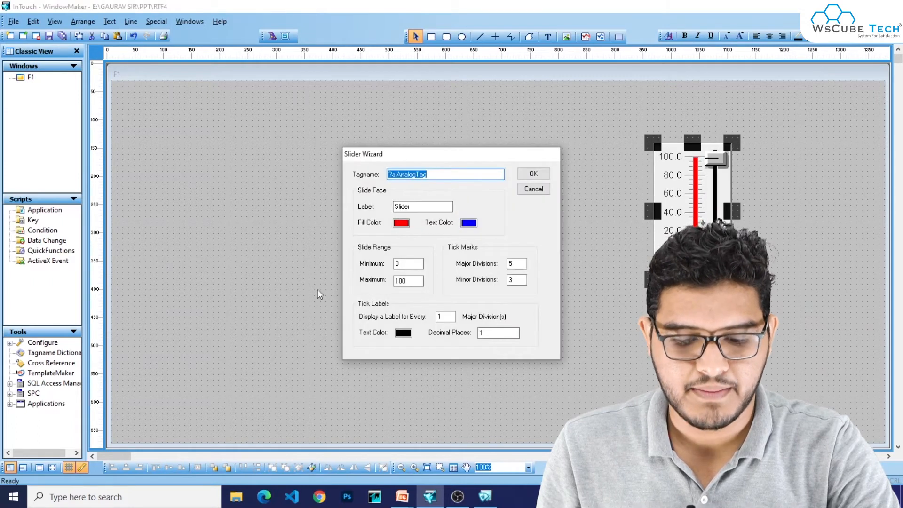
key(BackSpace)
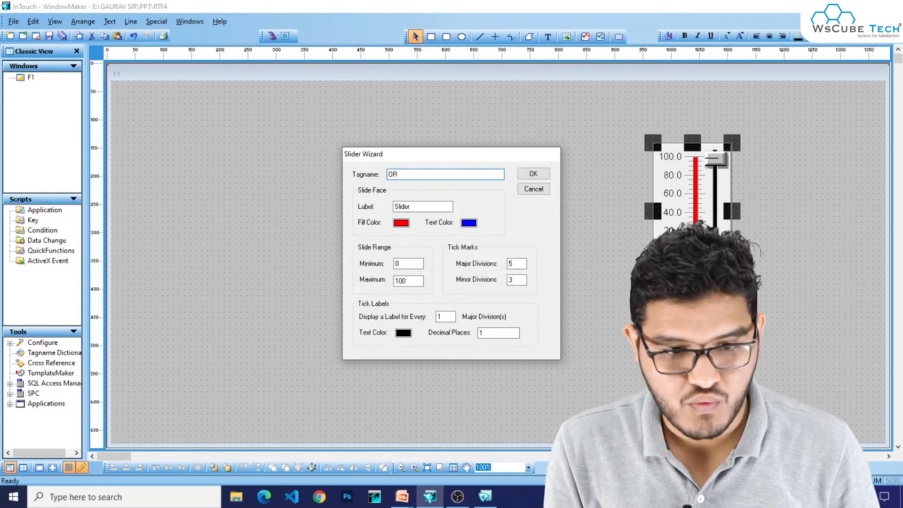
key(Return)
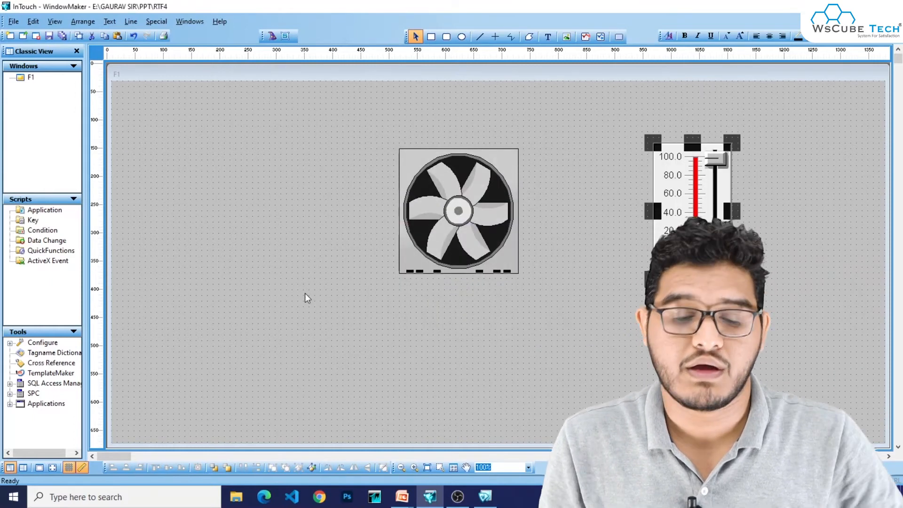
Add an Orientation link with expression OR1 to the fan symbol, setting its center of rotation X position to 0.
click(428, 405)
click(467, 240)
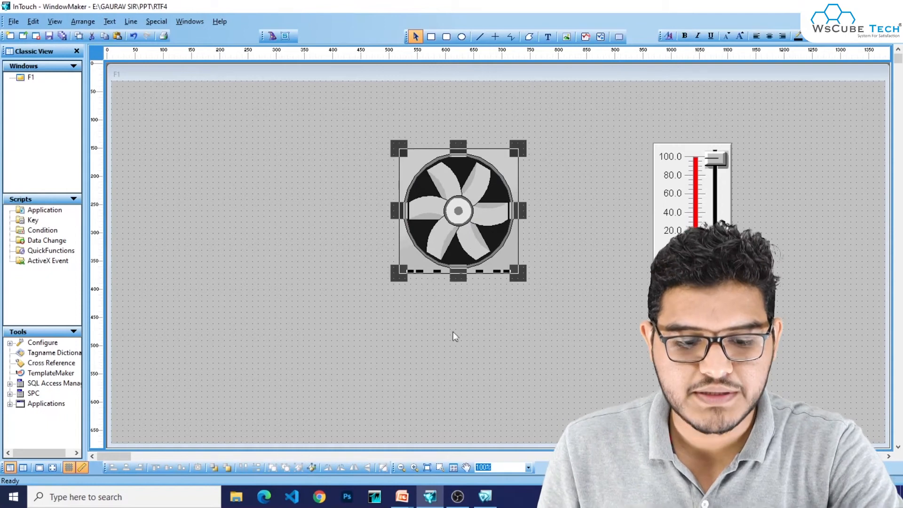
click(450, 355)
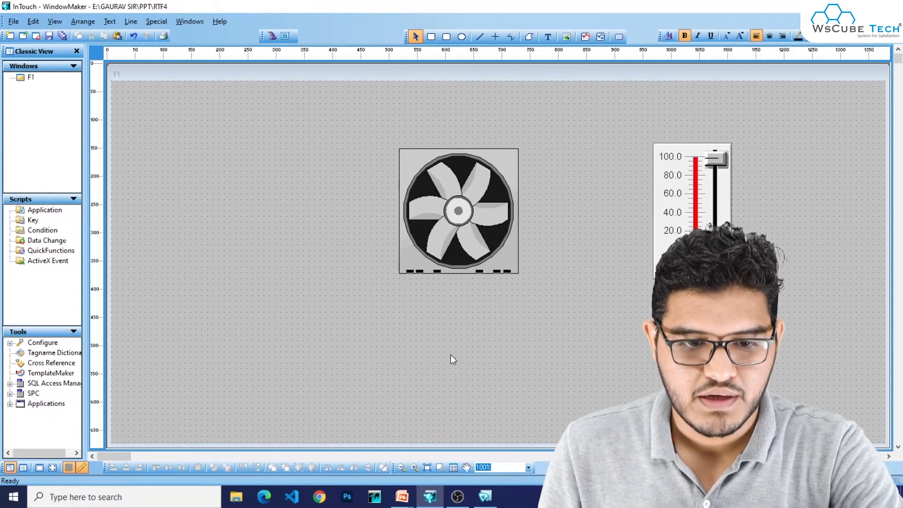
double_click(442, 250)
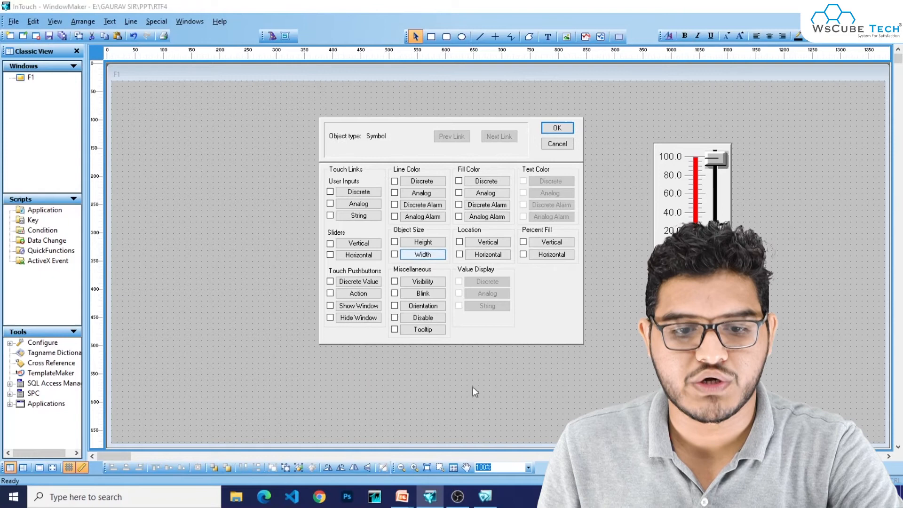
click(423, 308)
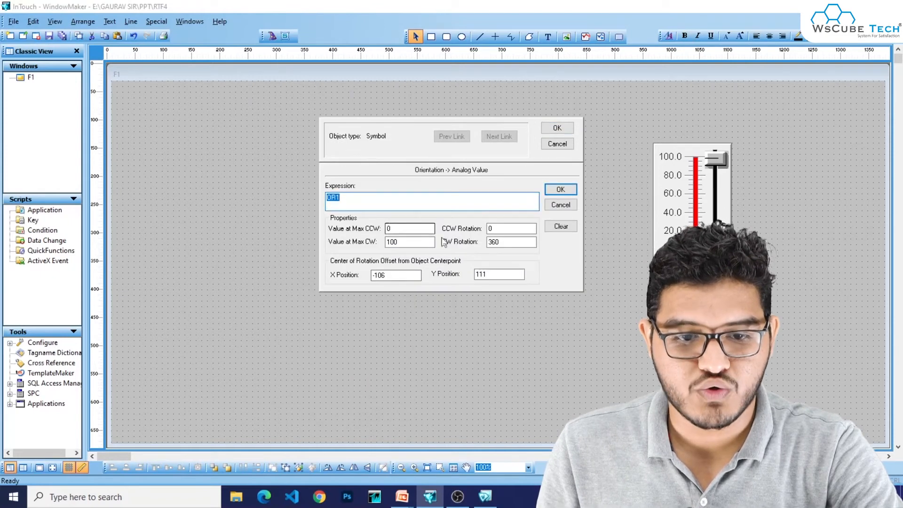
click(407, 275)
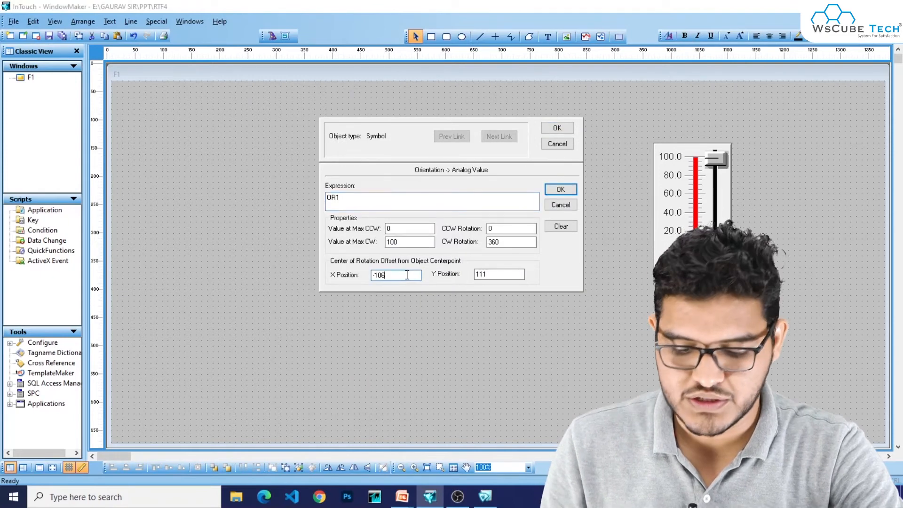
key(BackSpace)
key(BackSpace)
key(BackSpace)
key(BackSpace)
text(0)
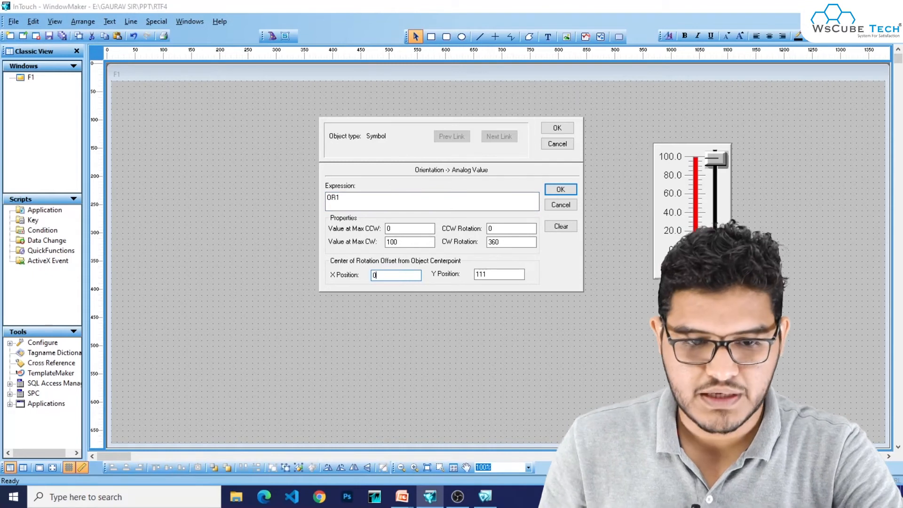
Set the Y position of the fan's center of rotation offset to 0 and accept the Orientation settings.
click(487, 276)
key(BackSpace)
key(BackSpace)
key(BackSpace)
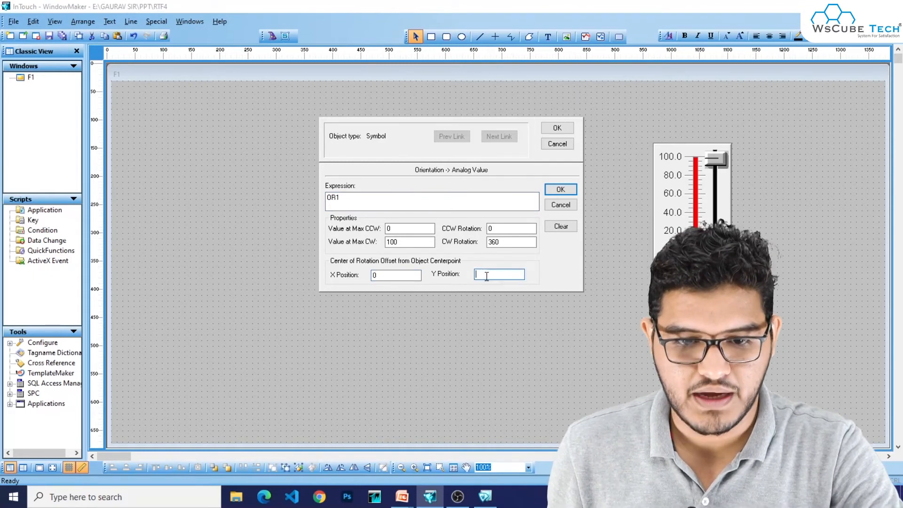
text(0)
click(560, 189)
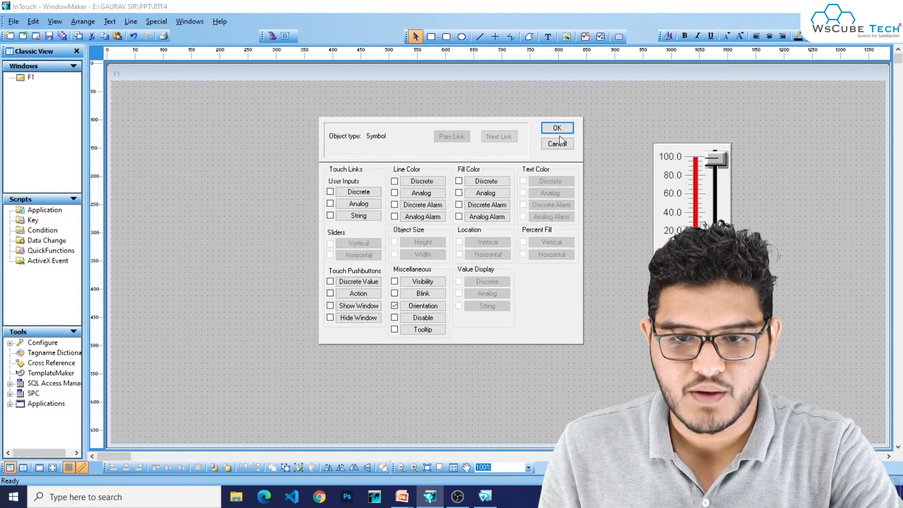
Accept the fan's animation links and test its rotation in WindowViewer by moving the slider.
click(557, 128)
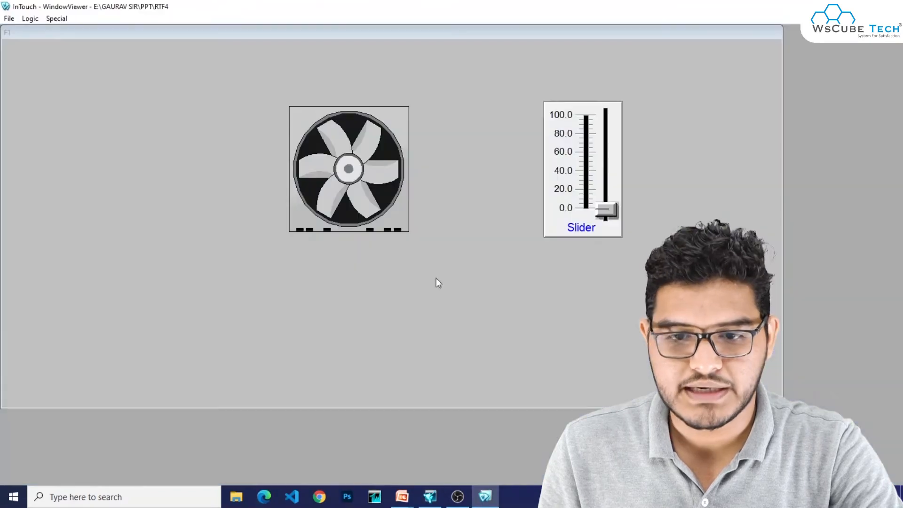
drag(614, 202, 612, 232)
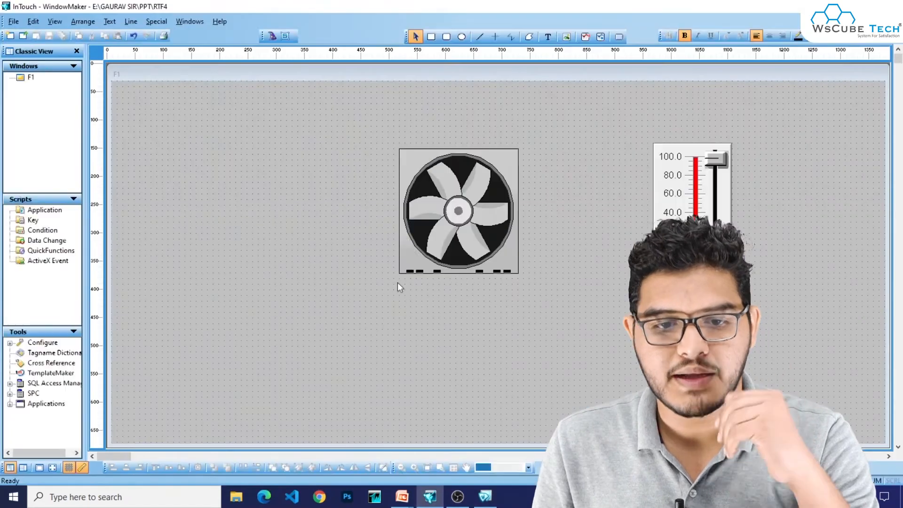
click(449, 227)
double_click(450, 228)
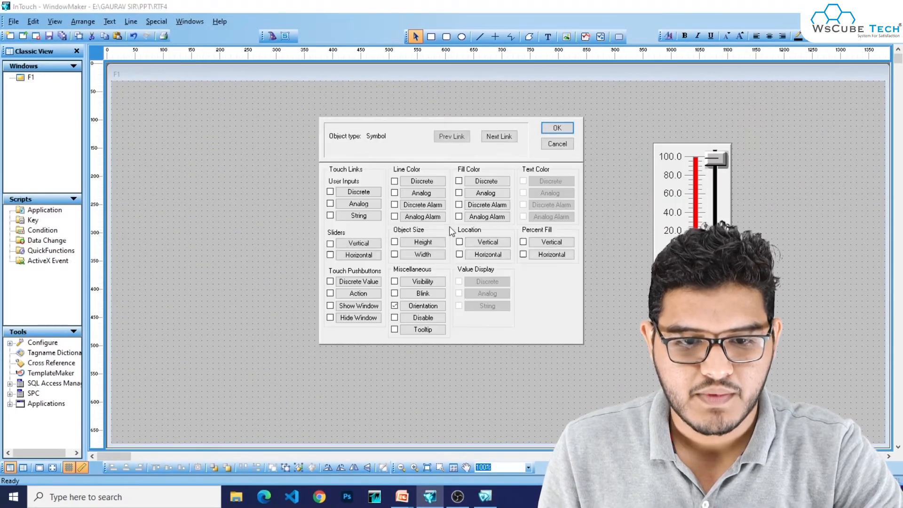
click(567, 144)
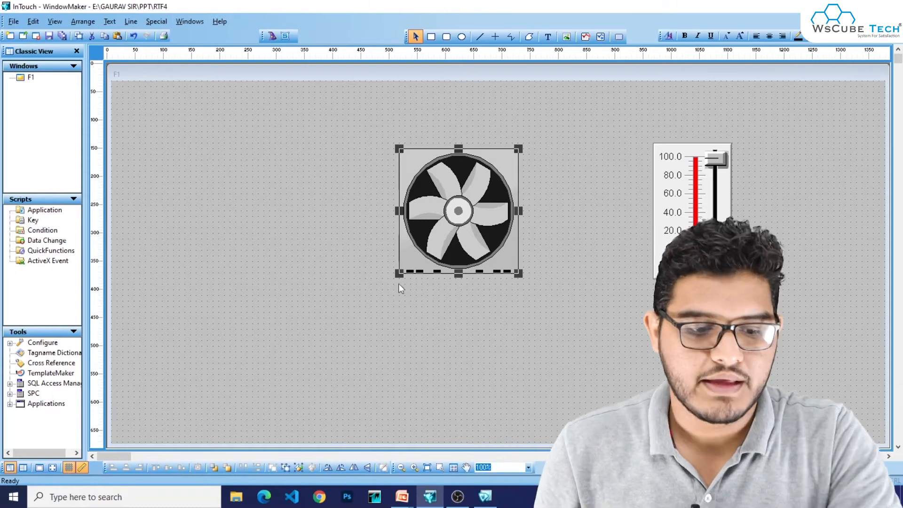
Break the fan symbol into separate elements and select its blades, hub and frame individually to examine the parts.
click(287, 469)
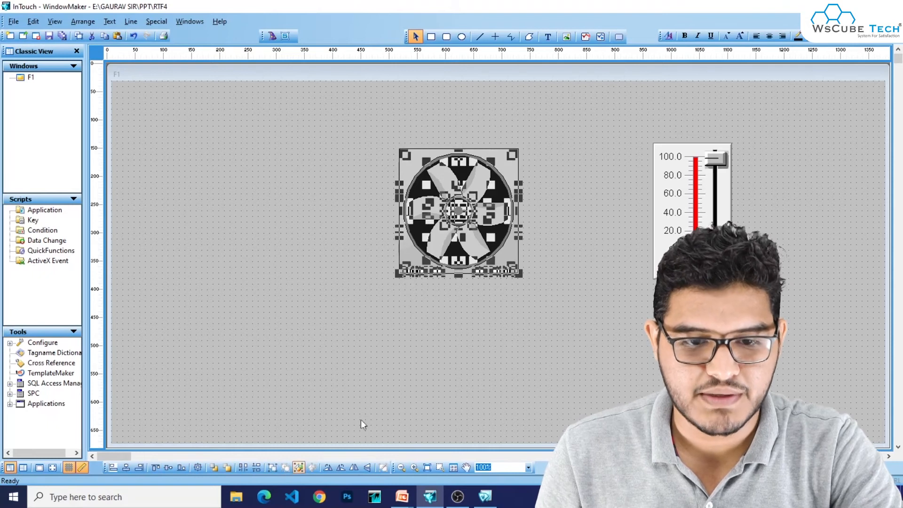
click(459, 342)
click(445, 256)
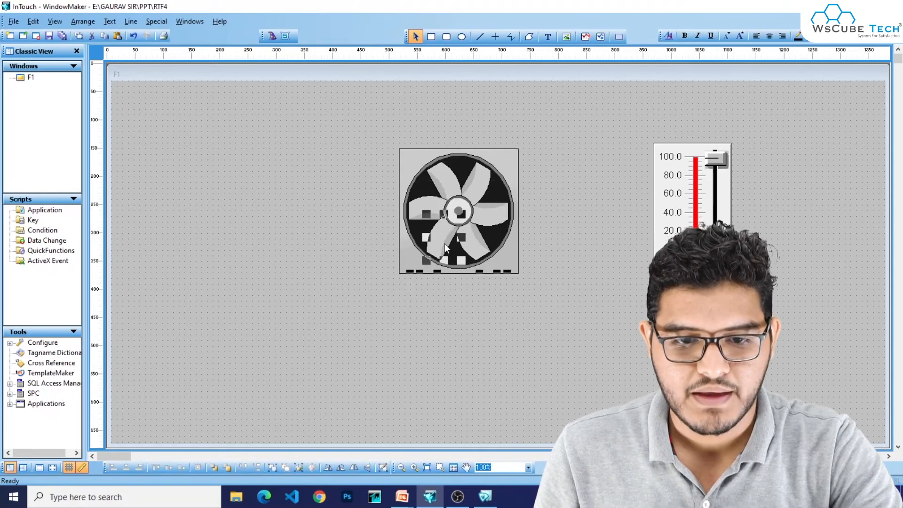
click(477, 245)
click(496, 212)
click(479, 185)
click(447, 185)
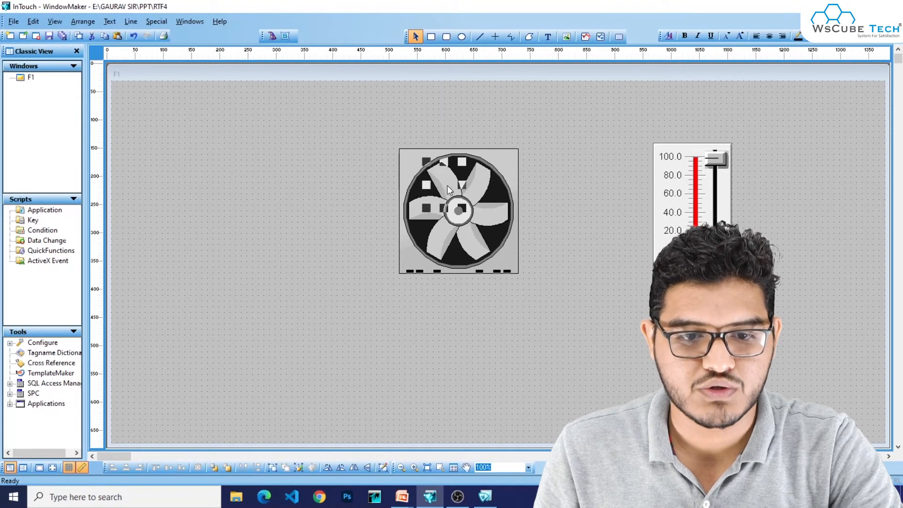
click(423, 213)
click(453, 216)
click(467, 322)
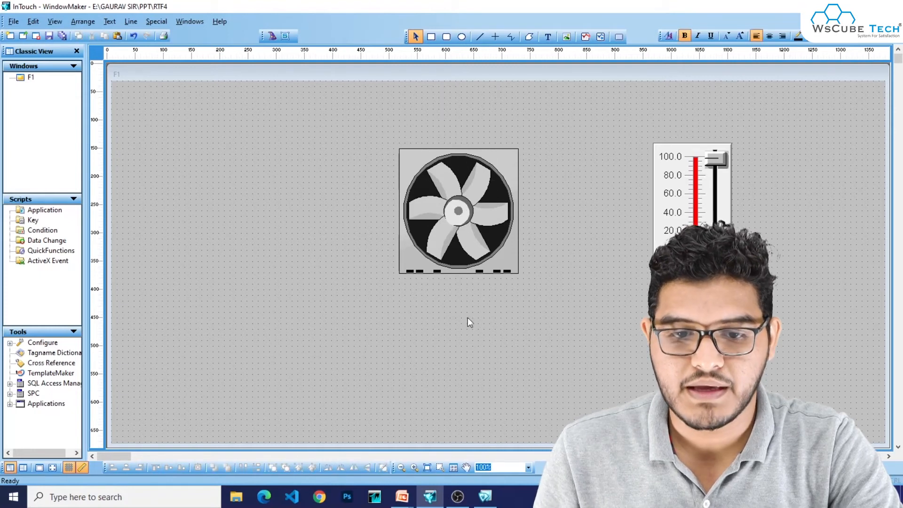
click(511, 270)
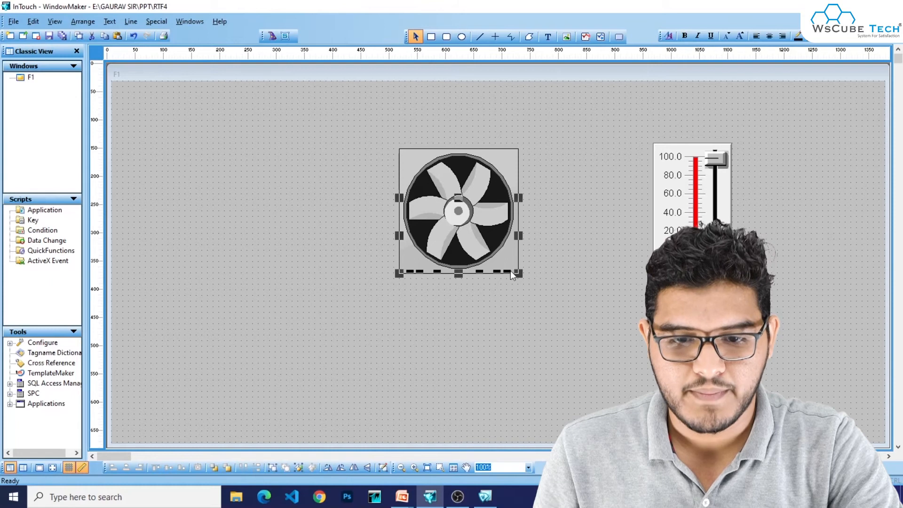
click(501, 325)
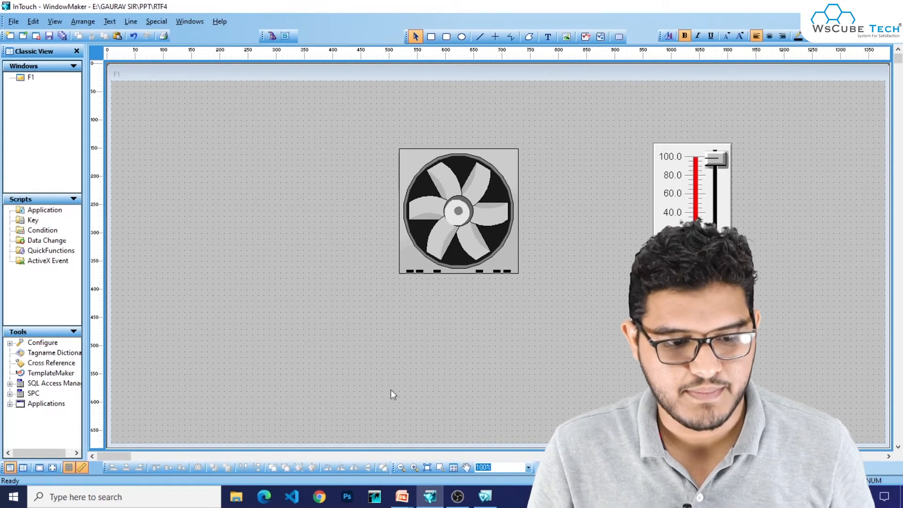
click(440, 249)
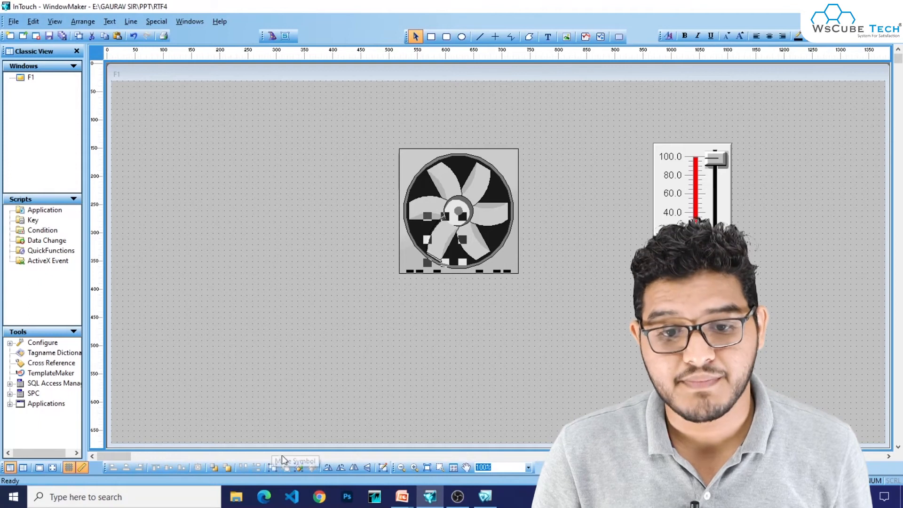
click(437, 346)
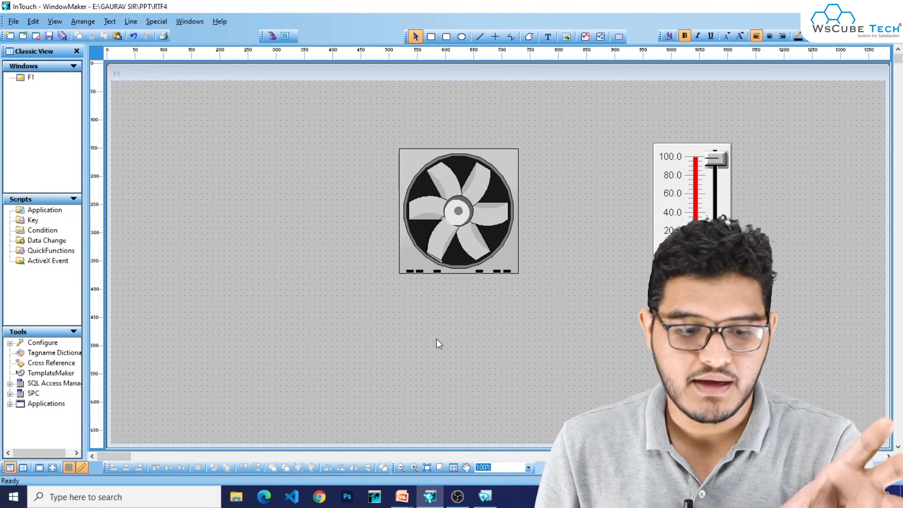
Combine the six blades and the hub into one symbol without the frame, pasting the existing links.
click(442, 245)
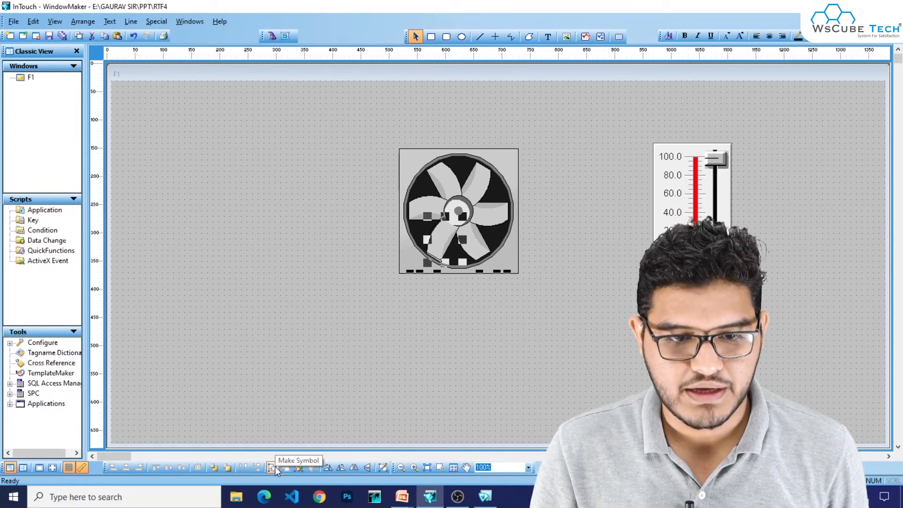
shift+click(472, 246)
shift+click(500, 210)
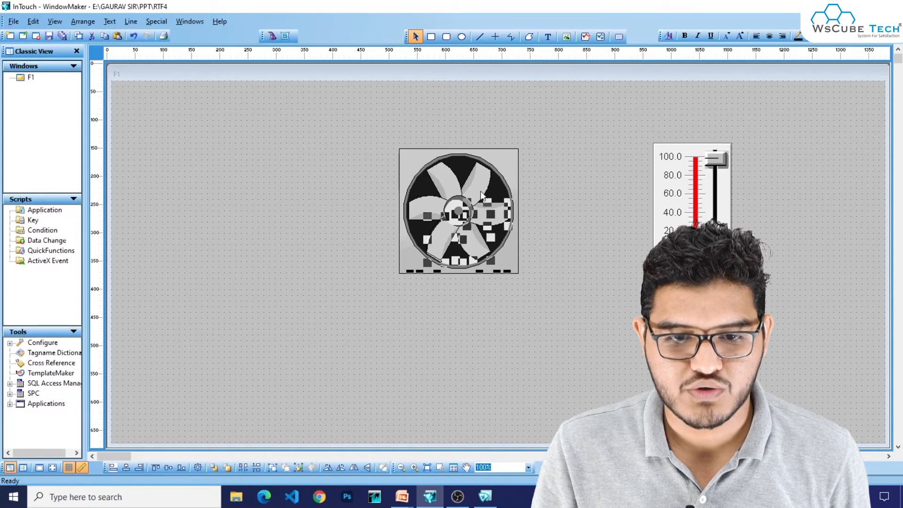
shift+click(449, 187)
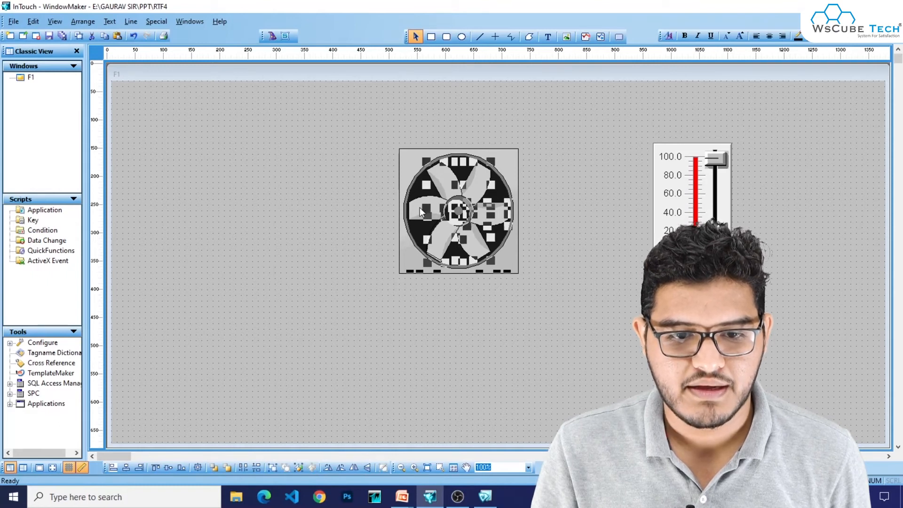
shift+click(461, 214)
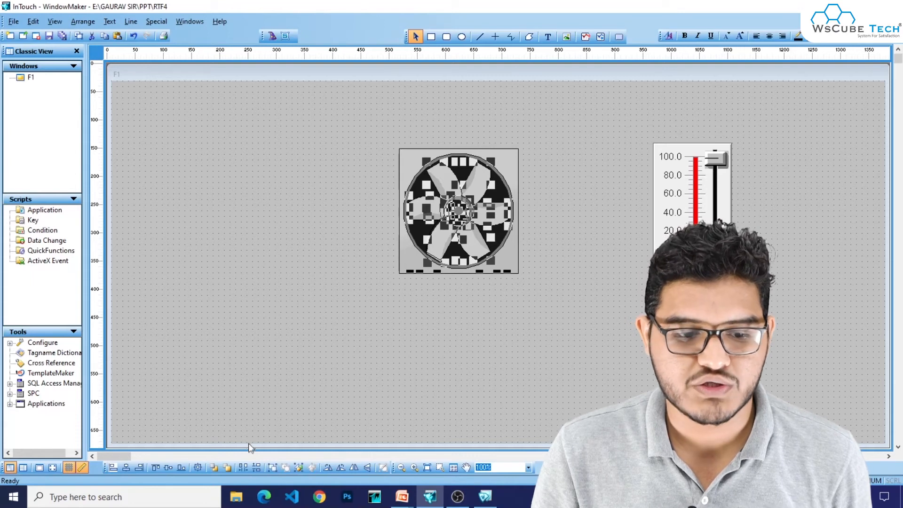
click(272, 468)
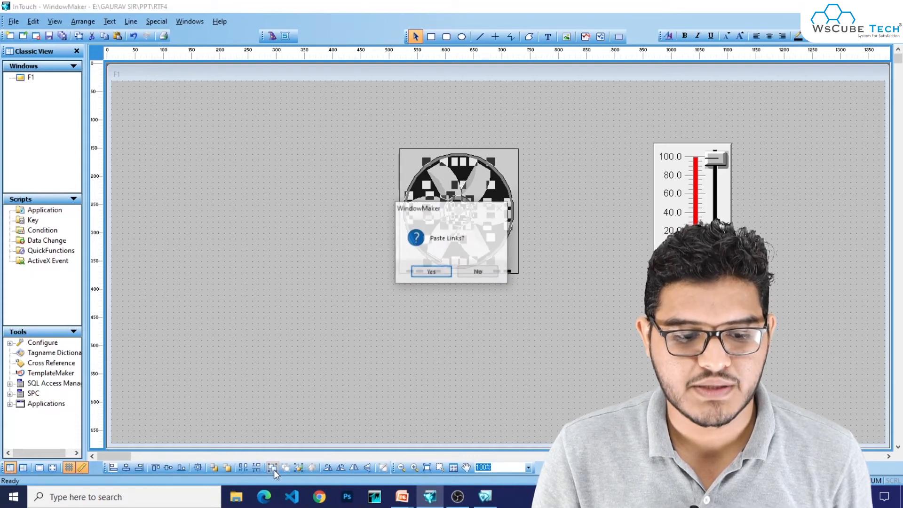
click(430, 272)
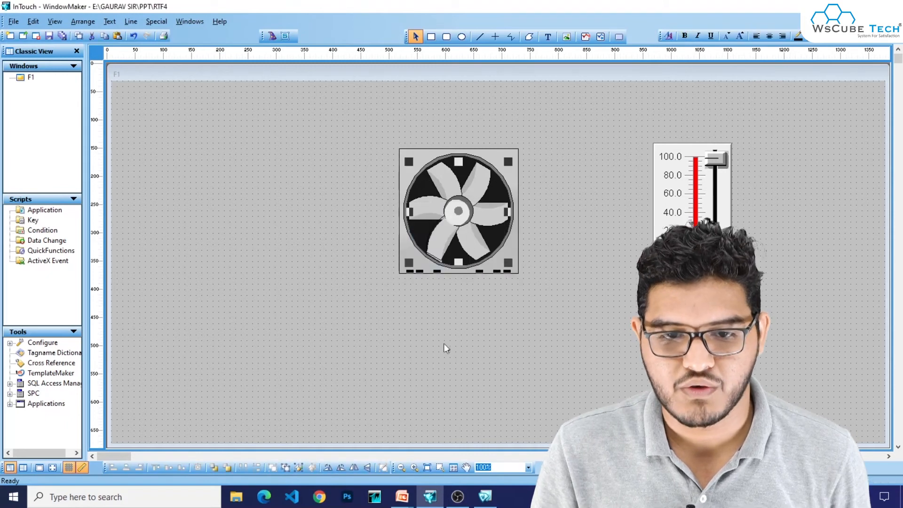
Move the blade-and-hub symbol out of the fan frame and undo the move.
drag(454, 216, 343, 221)
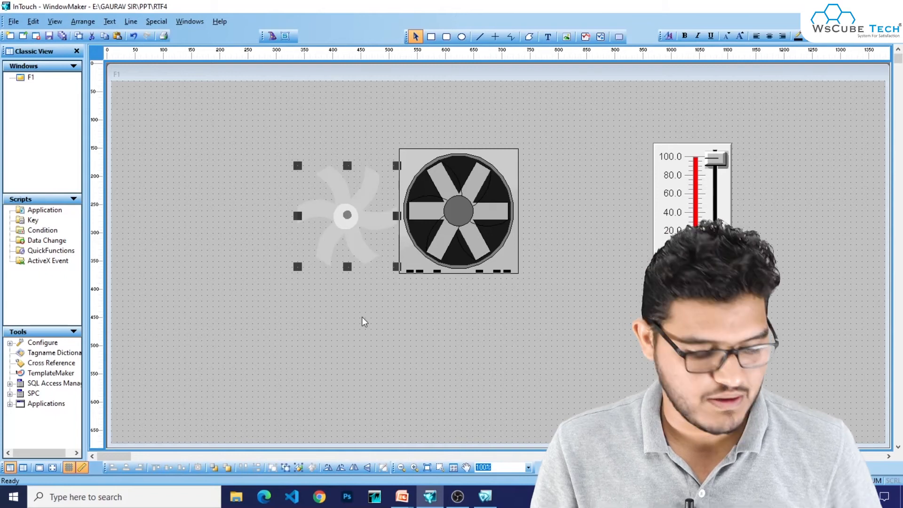
key(ctrl+z)
key(ctrl+z)
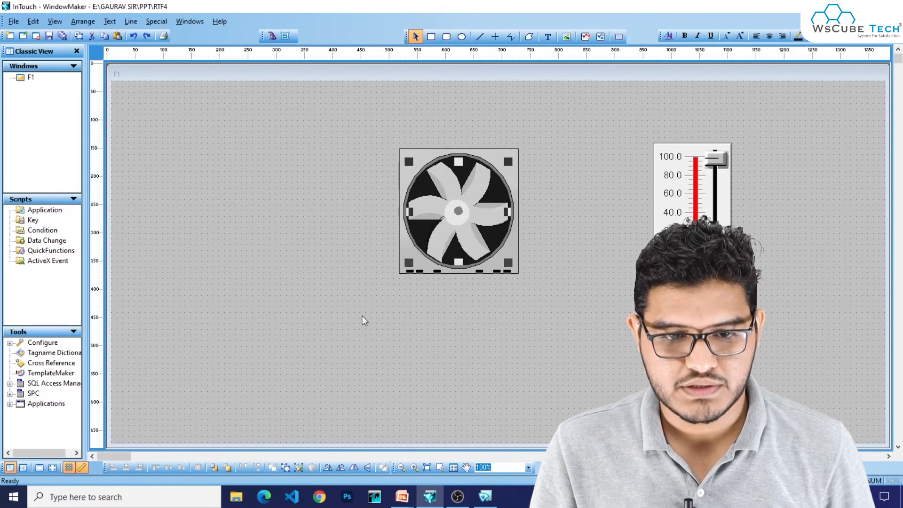
key(ctrl+z)
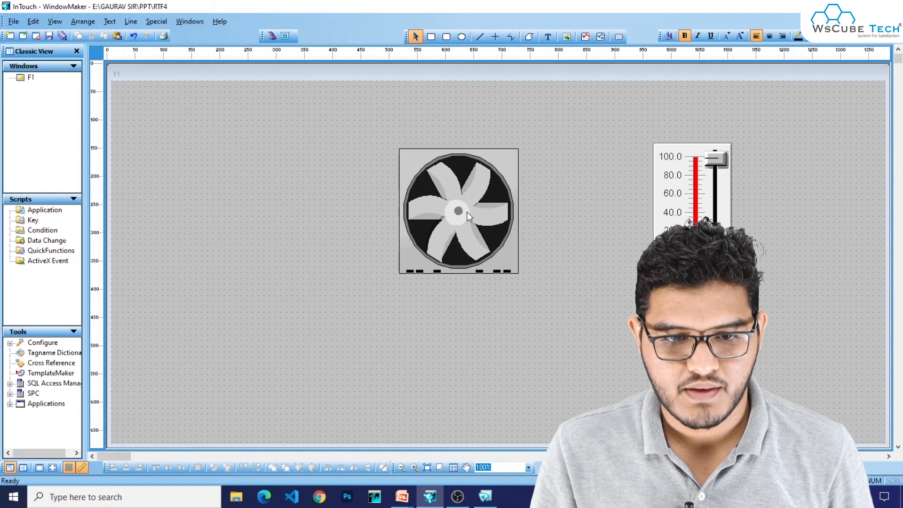
Check the blade symbol's OR1 Orientation link, accept it and test the rotation in WindowViewer by moving the slider.
click(467, 212)
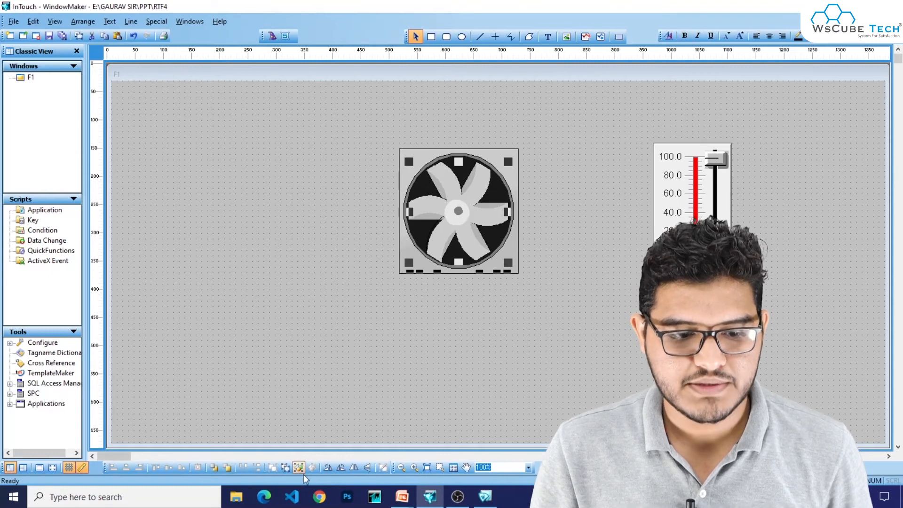
double_click(465, 225)
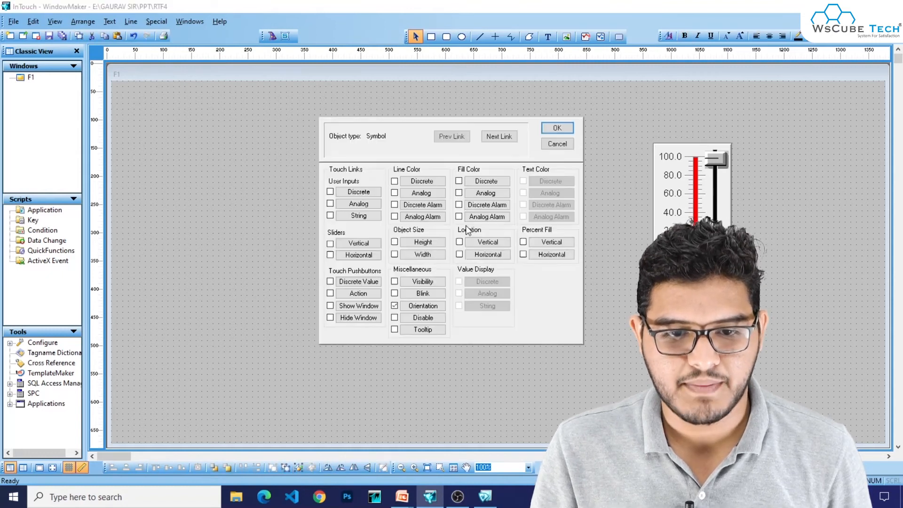
click(421, 307)
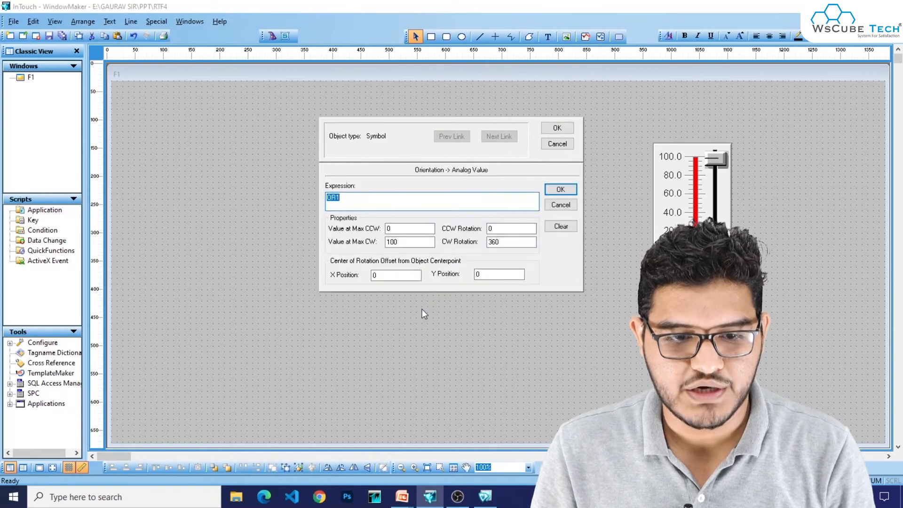
click(562, 188)
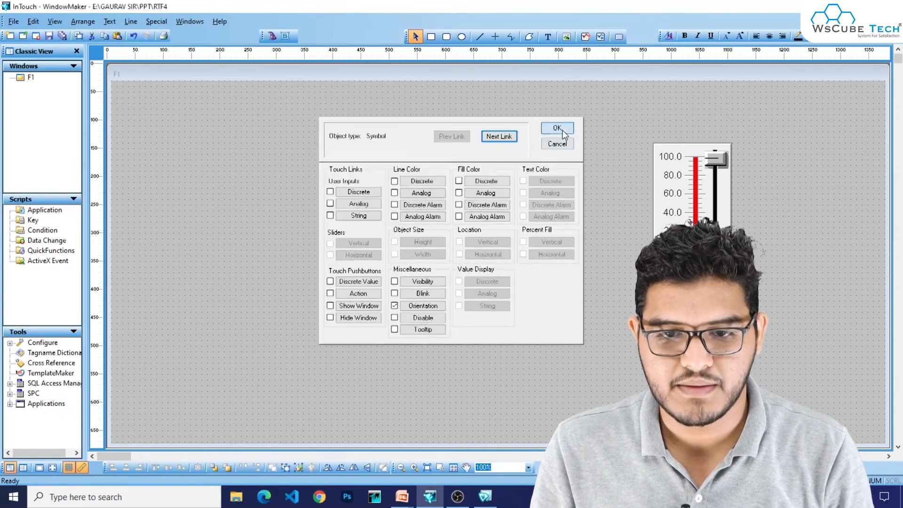
click(556, 127)
key(alt+Tab)
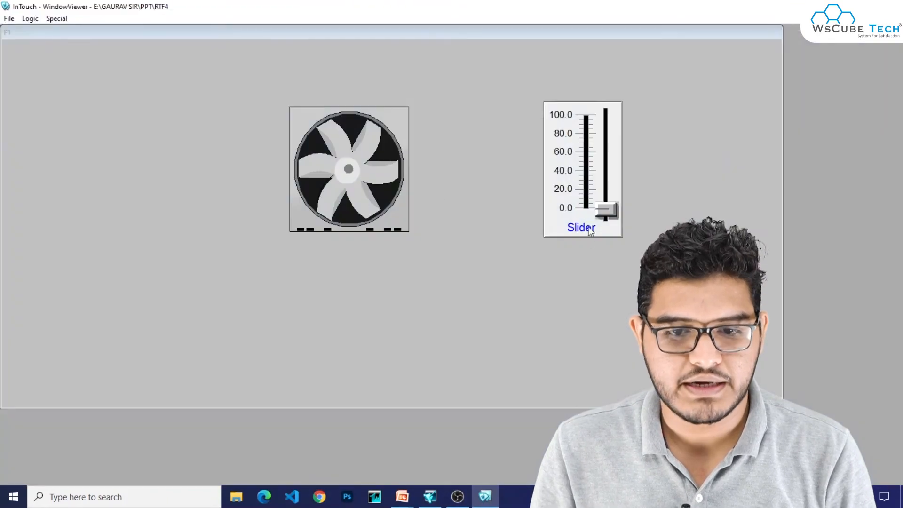
drag(606, 210, 602, 185)
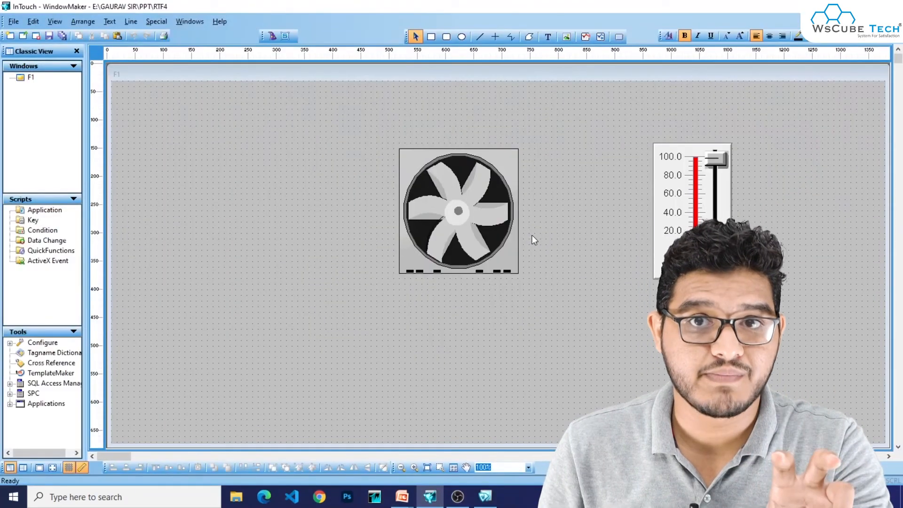
Replace the fan with "Cool fan (animation frame 2)" from Symbol Factory's Blowers Etc. category, enlarging it and shifting it slightly up and left.
drag(546, 127, 382, 290)
key(Delete)
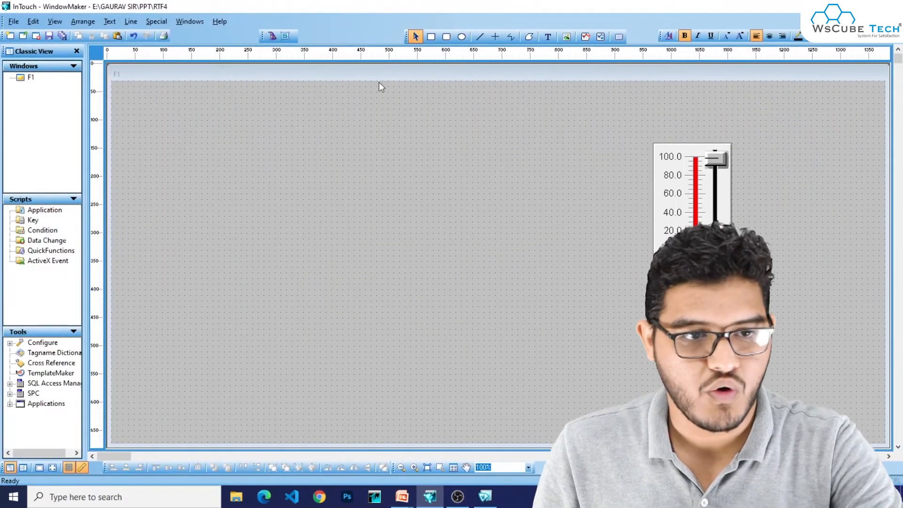
click(271, 37)
click(320, 233)
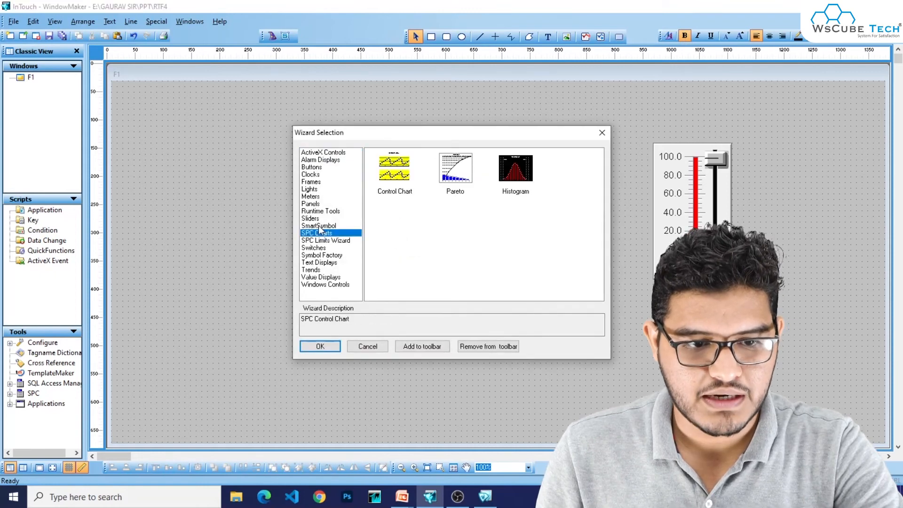
click(313, 270)
click(325, 255)
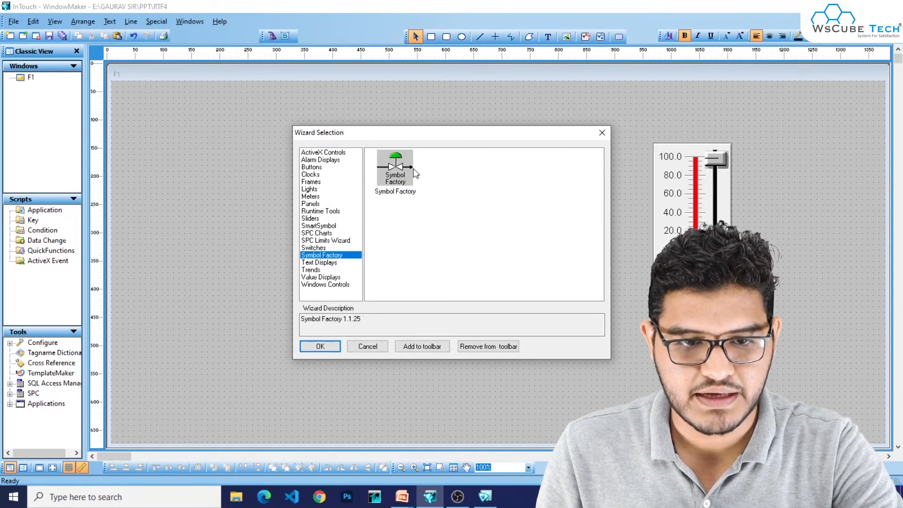
double_click(397, 169)
click(411, 169)
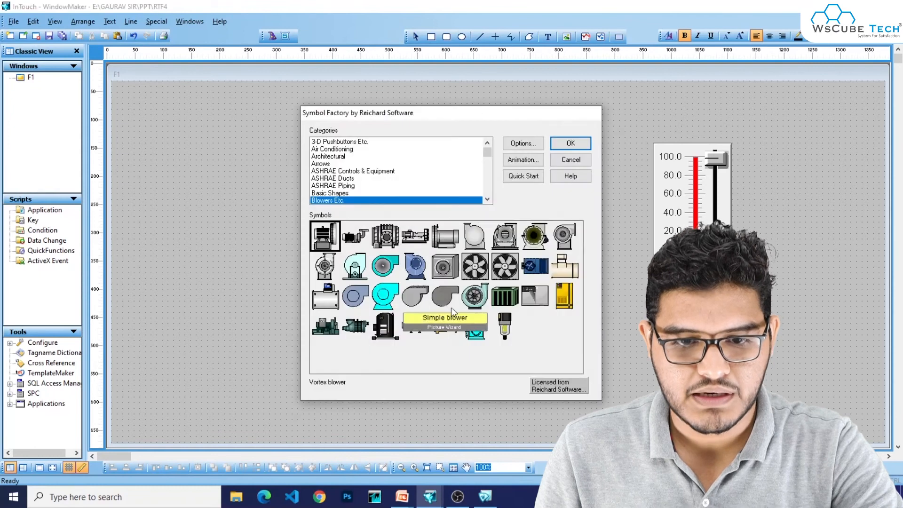
click(506, 268)
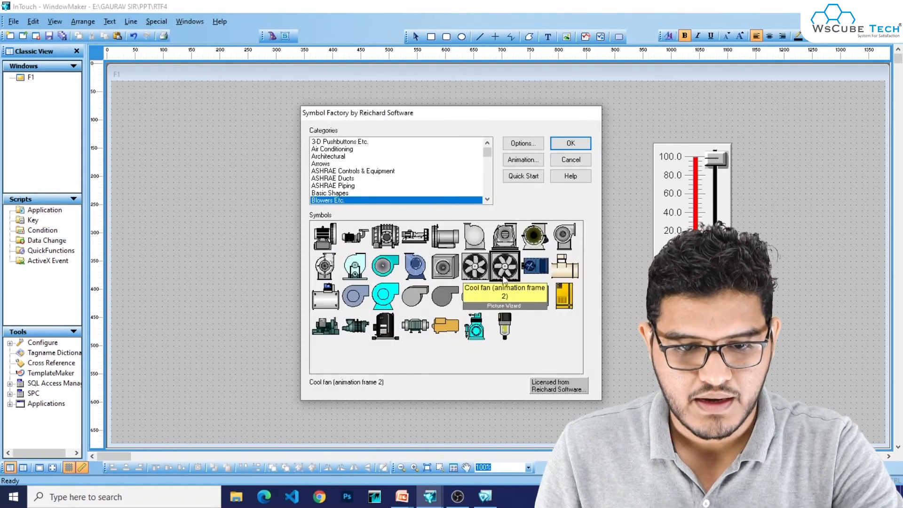
click(577, 149)
drag(473, 226, 535, 291)
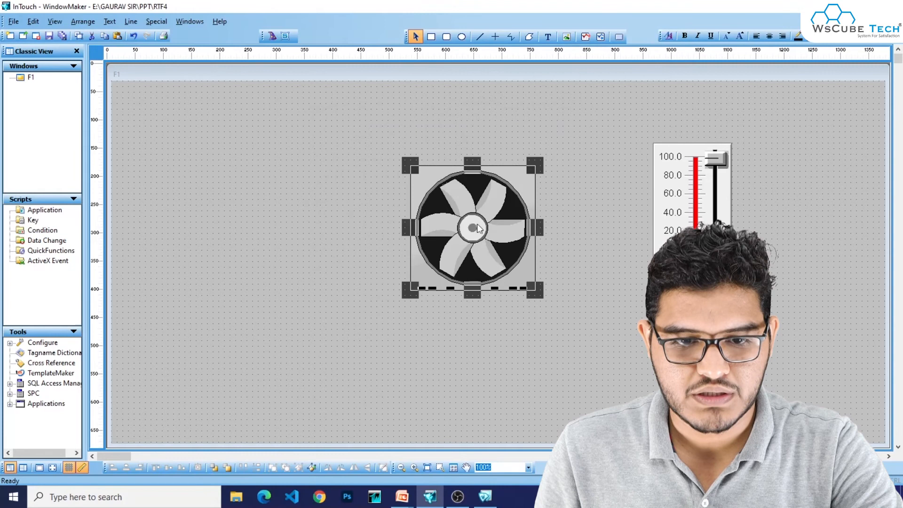
drag(428, 174, 388, 162)
Break the new fan's cell and symbol into separate elements.
click(282, 249)
click(390, 263)
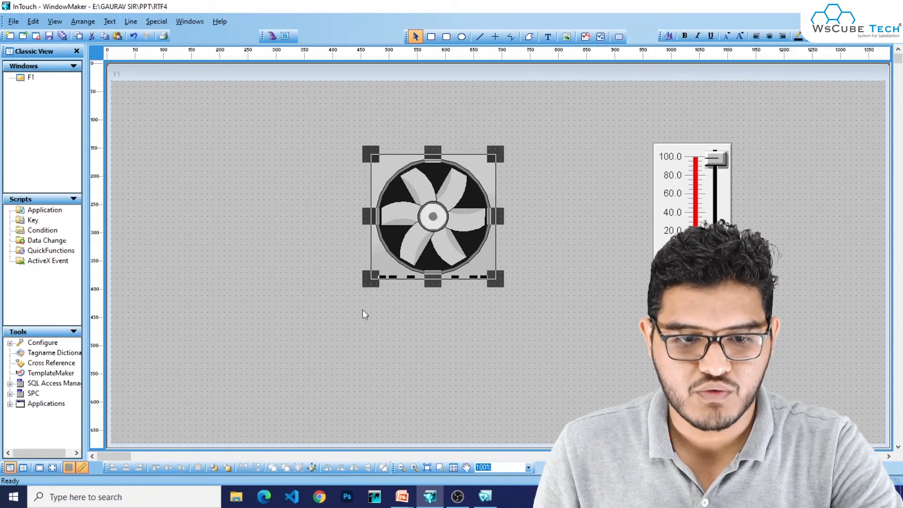
click(309, 469)
click(286, 468)
click(349, 347)
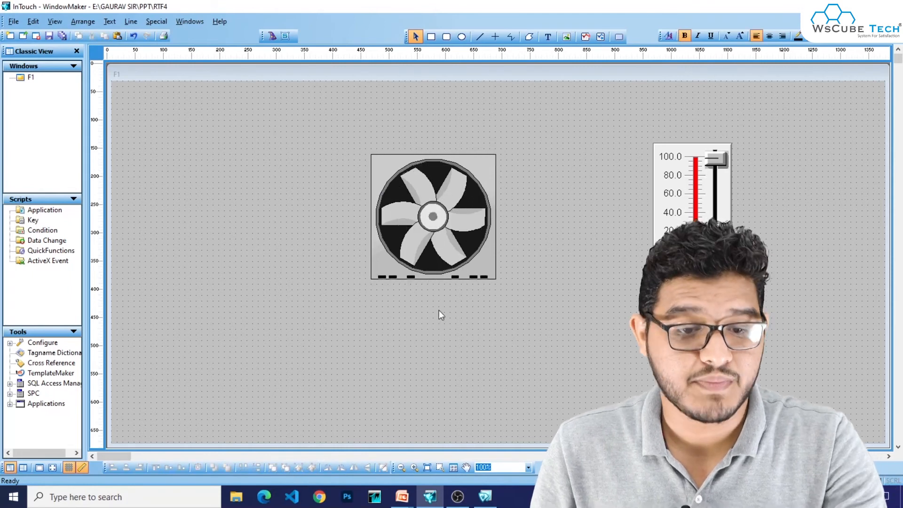
Delete the fan's square housing, round black casing and row of base marks, keeping only the blades and hub.
click(476, 267)
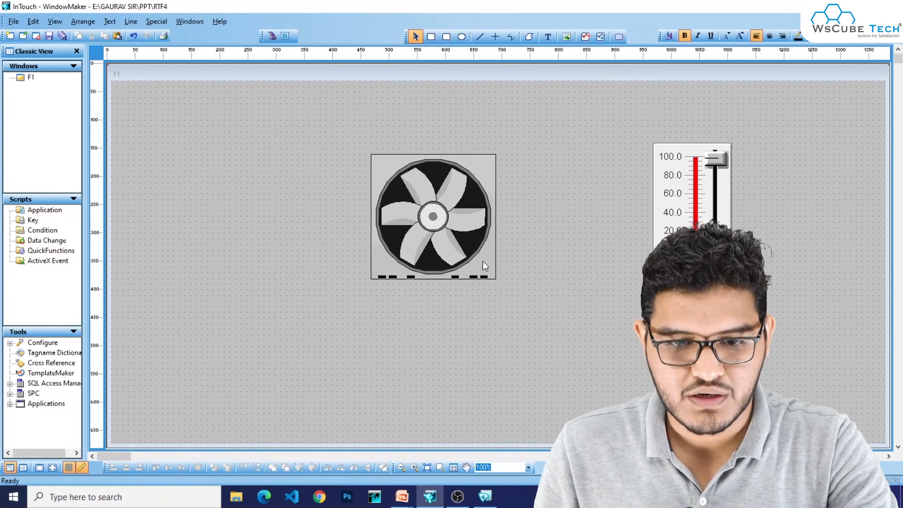
key(Delete)
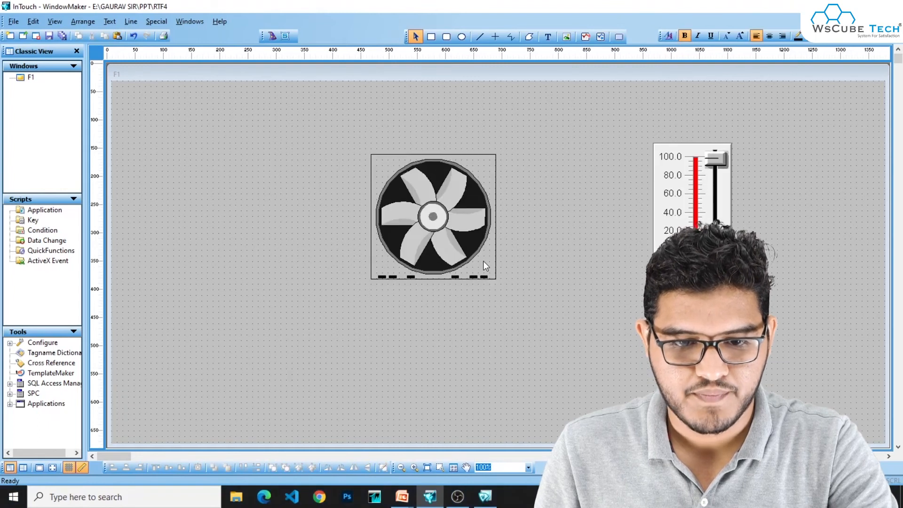
click(489, 279)
key(Delete)
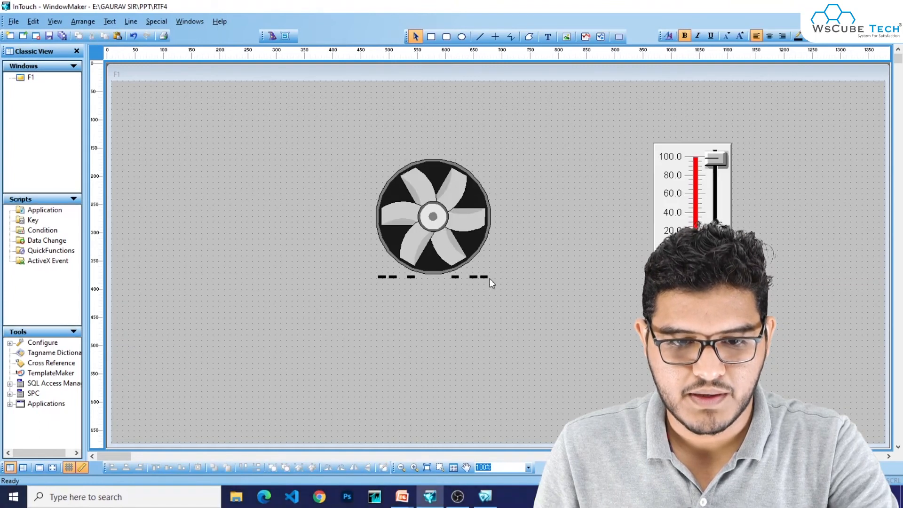
click(473, 244)
key(Delete)
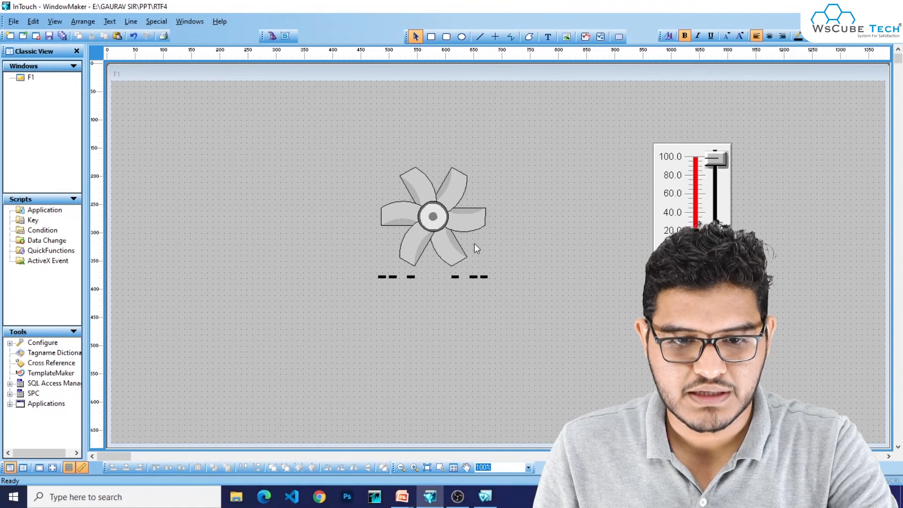
drag(504, 274, 363, 287)
key(Delete)
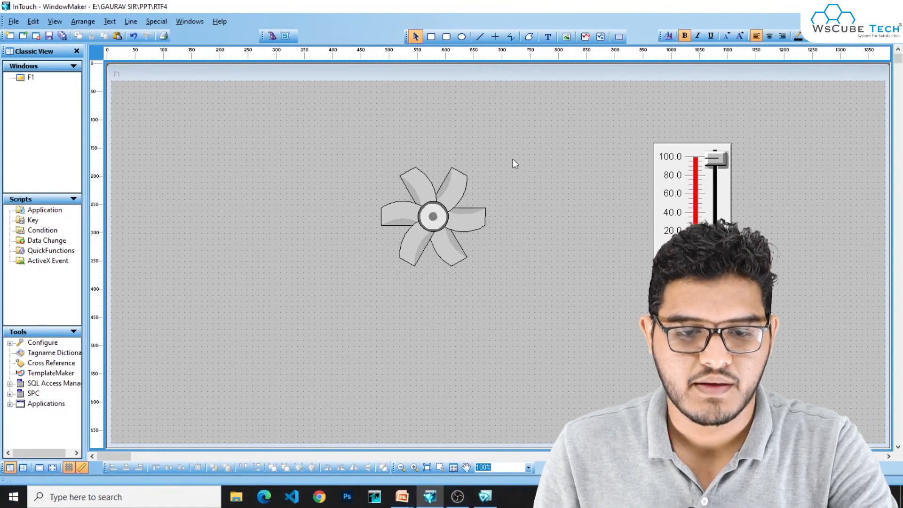
Group all the fan blades and the hub into a single symbol.
drag(383, 258, 366, 314)
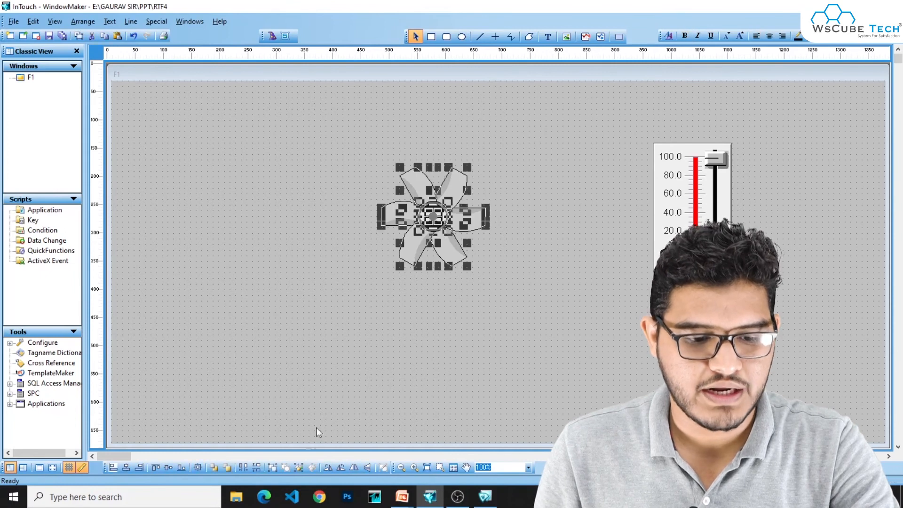
click(276, 467)
click(406, 346)
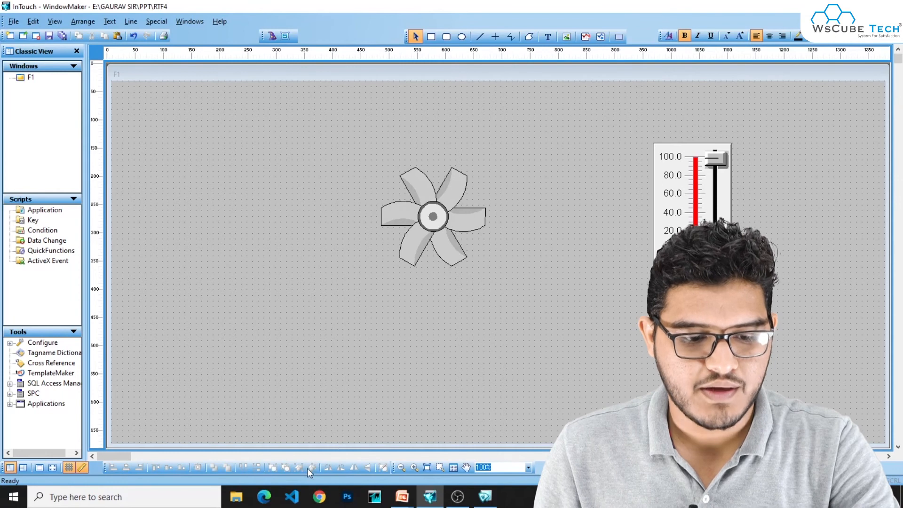
click(426, 210)
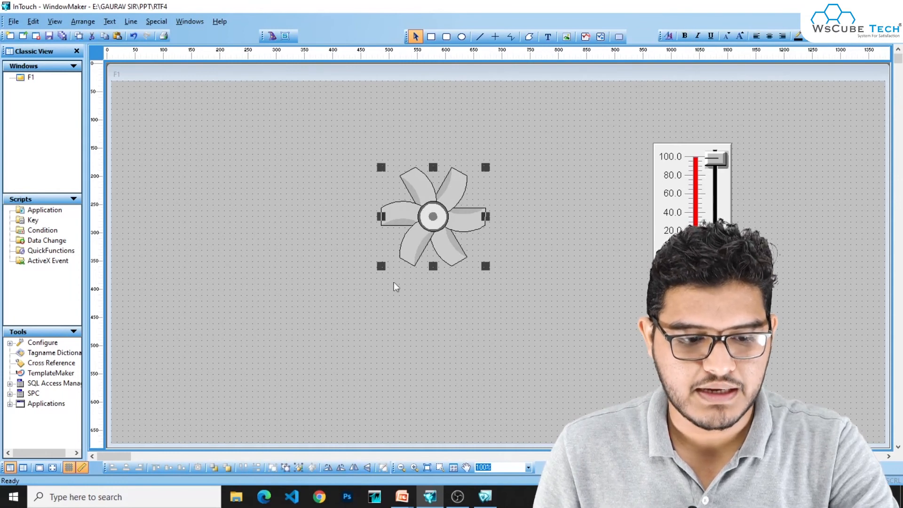
Apply an Orientation link with OR1 to the blade symbol, mapping 0–100 to 0–360 clockwise rotation, and test it in WindowViewer with the slider.
double_click(430, 218)
click(423, 306)
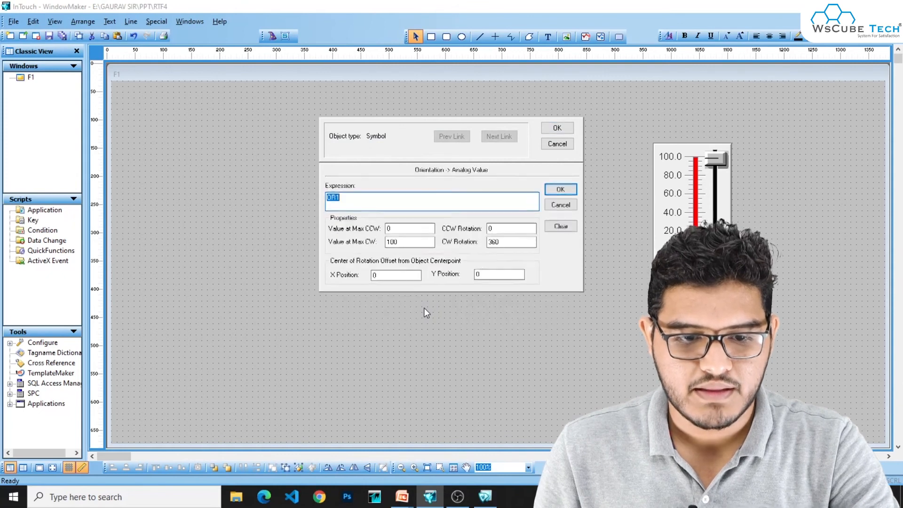
click(560, 189)
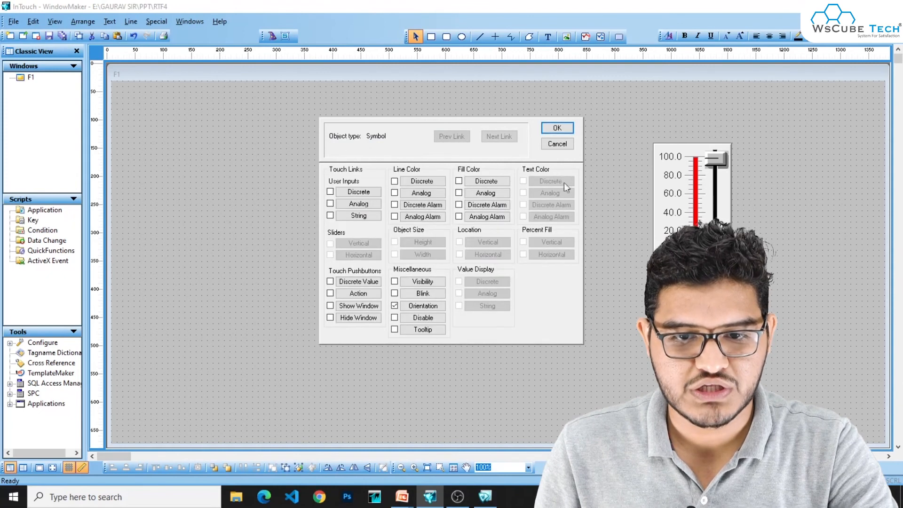
click(558, 128)
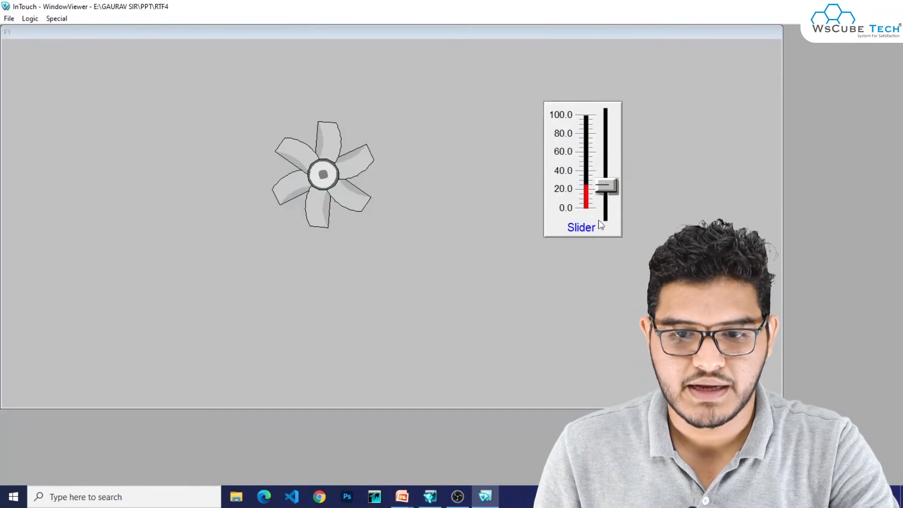
drag(602, 187, 601, 153)
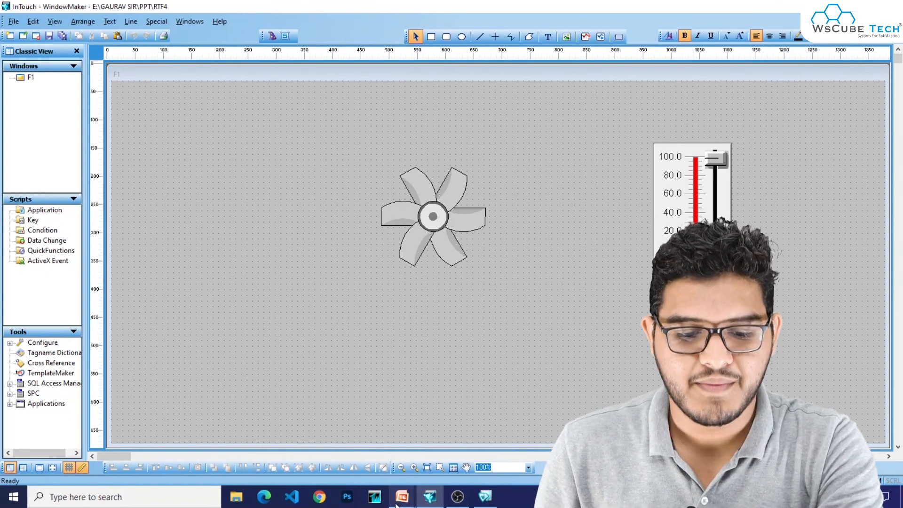
Switch to the PowerPoint slide show and advance from the Orientation Link slide to the closing Thanks slide.
mouse_move(401, 499)
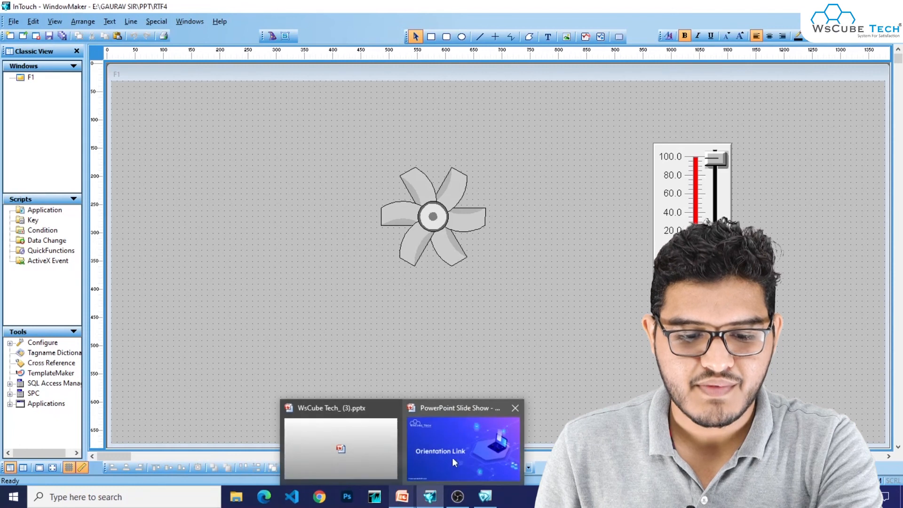
click(452, 457)
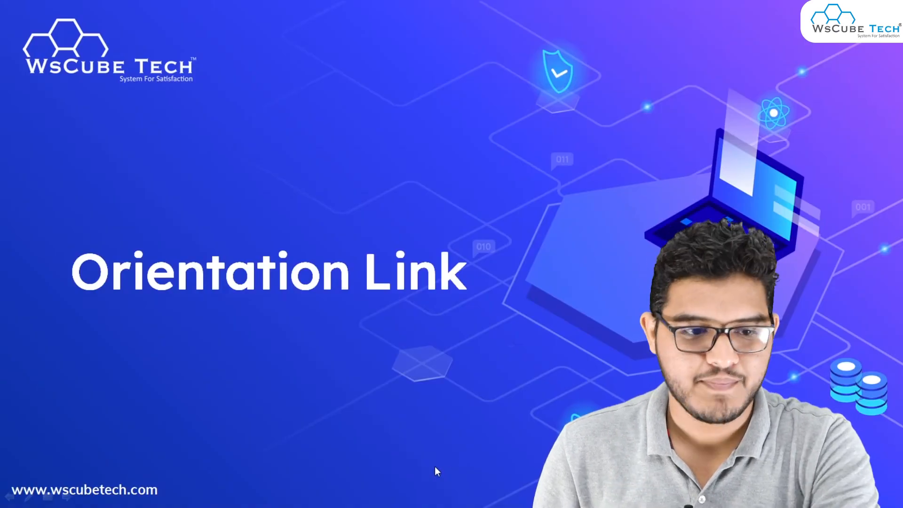
click(434, 467)
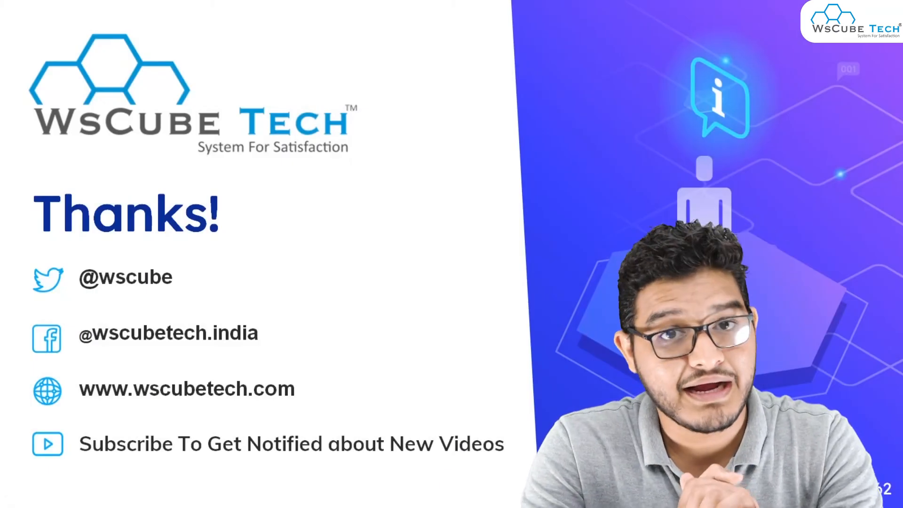